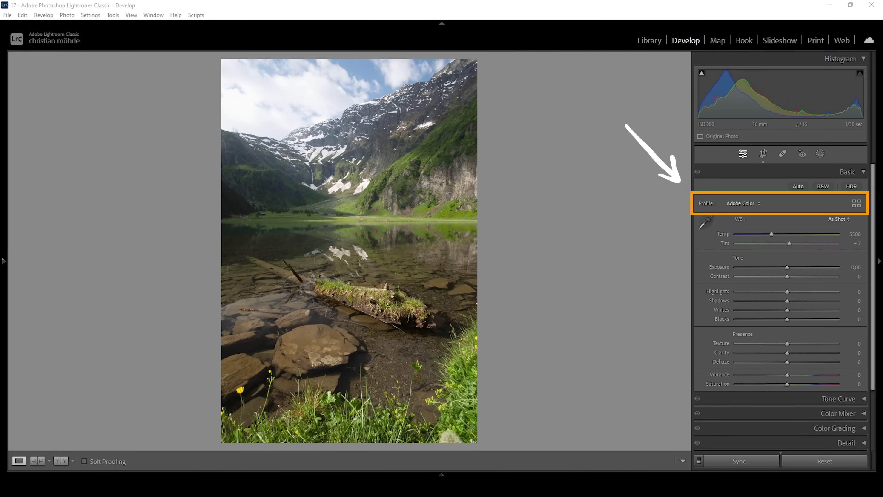
# Switch the landscape photo's profile from the profile list to Adobe Neutral
pyautogui.click(759, 203)
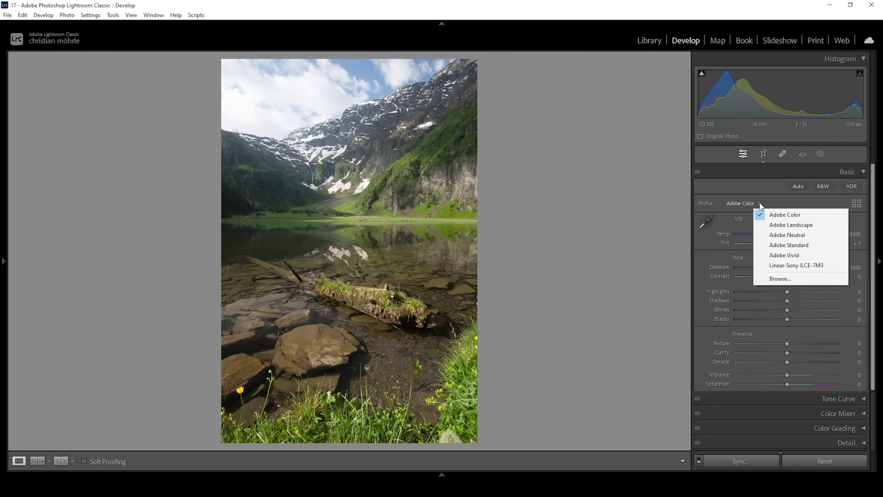
pyautogui.click(784, 279)
pyautogui.click(704, 251)
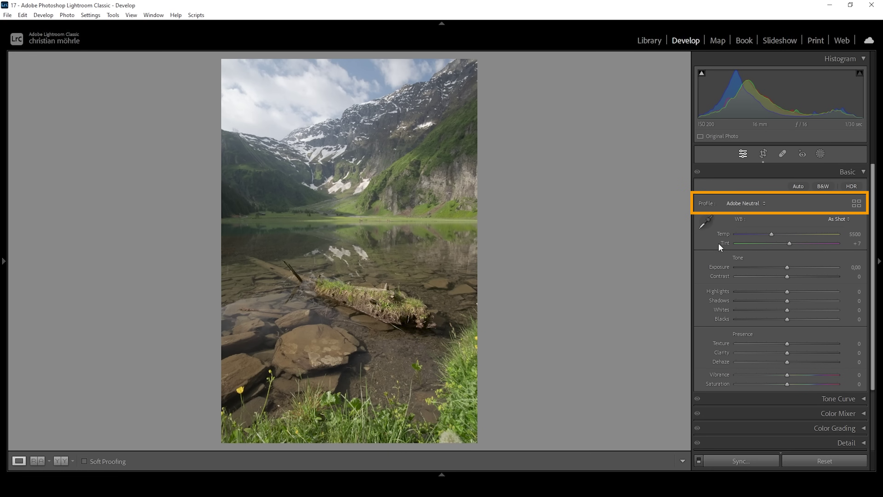
# Import the camera profile Linear-Sony ILCE-7M3.dcp from the camera profiles folder through the Profile Browser
pyautogui.click(766, 203)
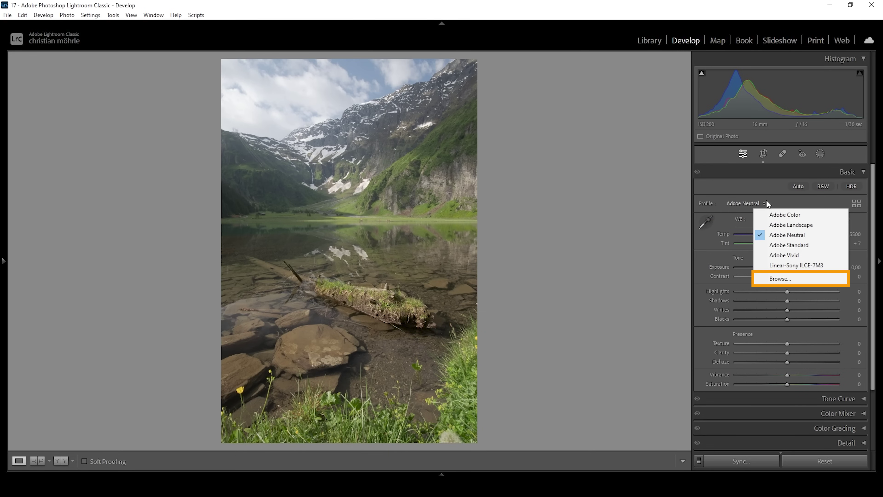
pyautogui.click(793, 277)
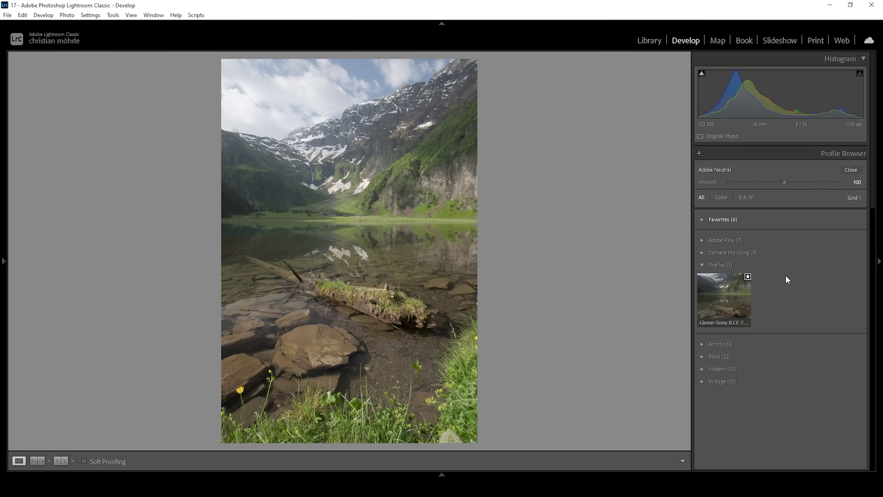
pyautogui.click(699, 153)
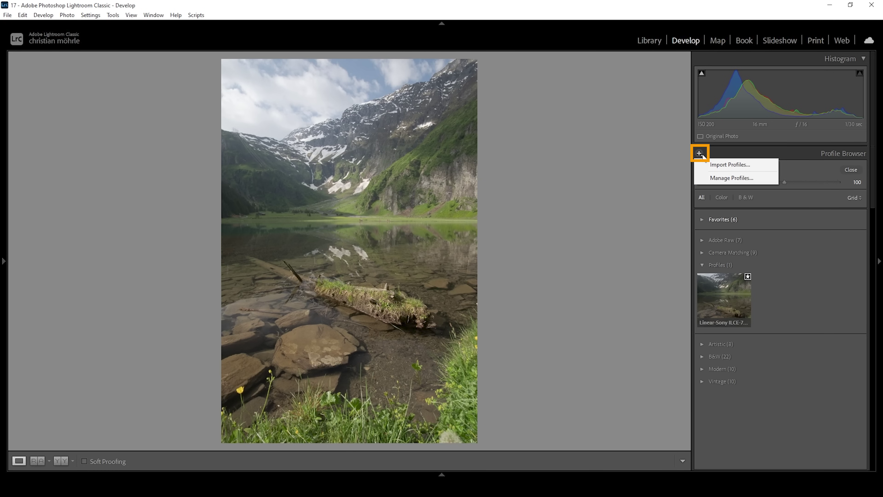
pyautogui.click(702, 165)
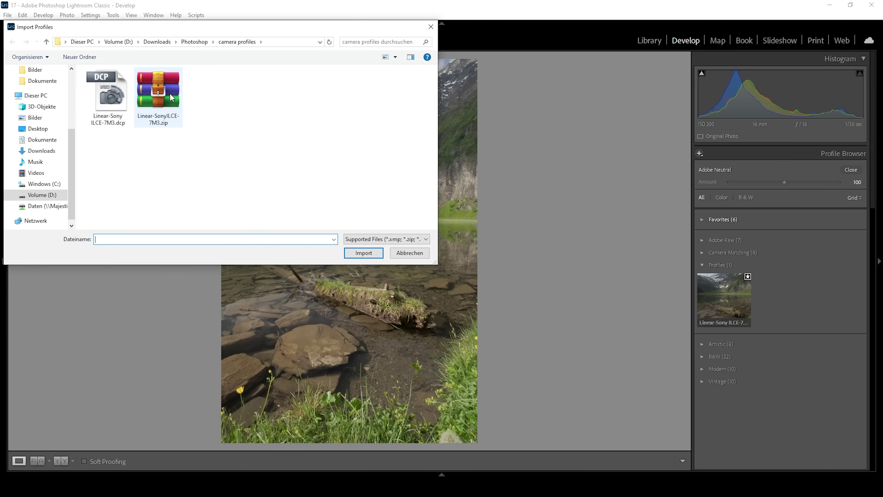
pyautogui.click(109, 94)
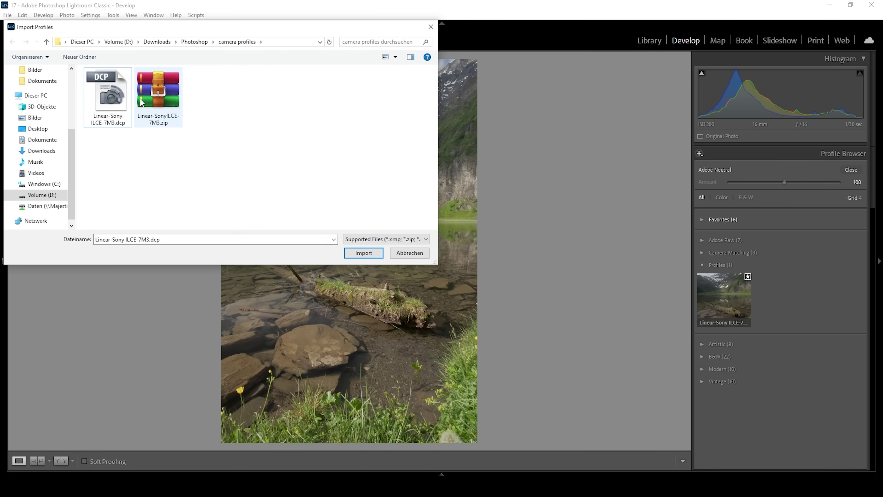
pyautogui.click(360, 253)
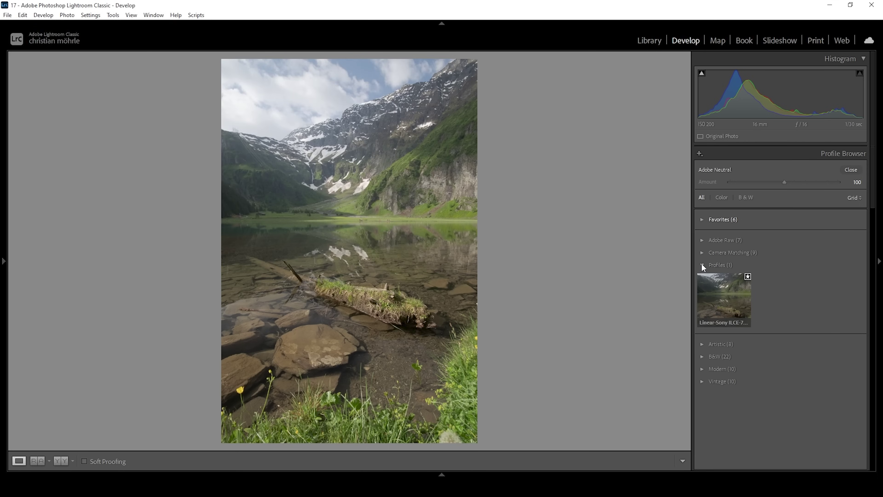
# Apply the Linear-Sony ILCE-7M3 profile to the photo and compare it side by side with the reference photo
pyautogui.click(702, 253)
pyautogui.scroll(-2, 868, 253)
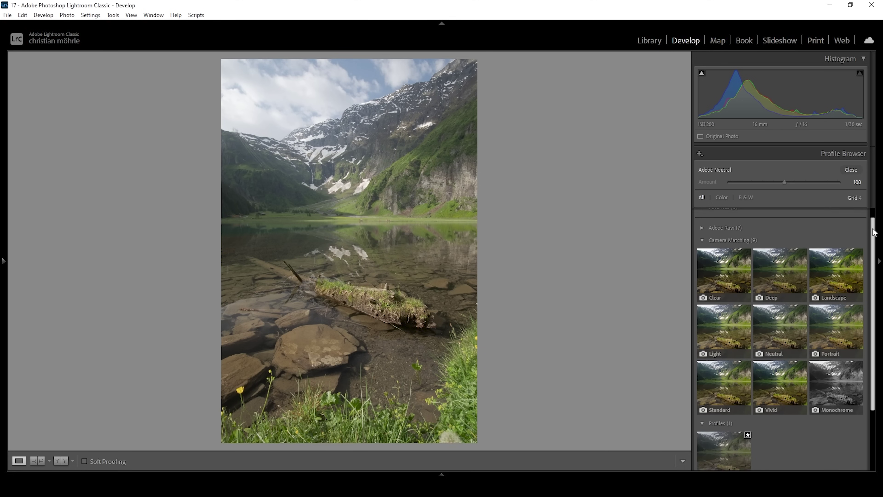
pyautogui.moveTo(868, 253); pyautogui.dragTo(867, 261)
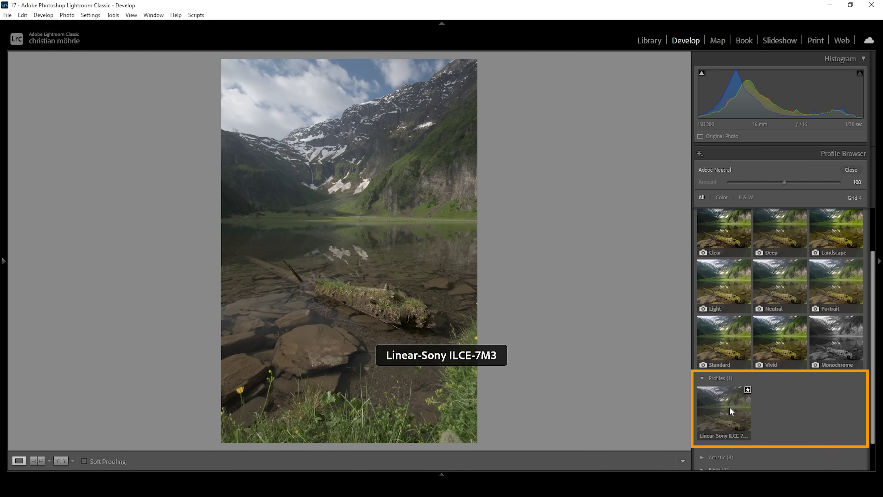
pyautogui.click(729, 405)
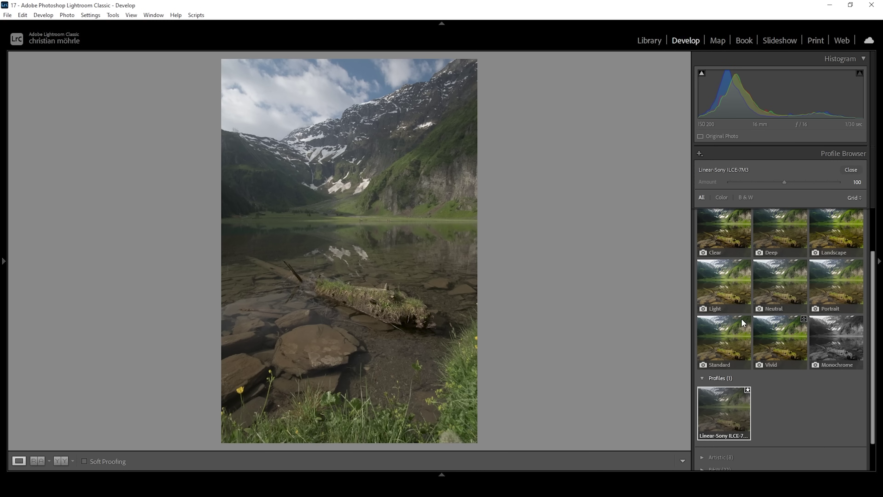
pyautogui.click(850, 170)
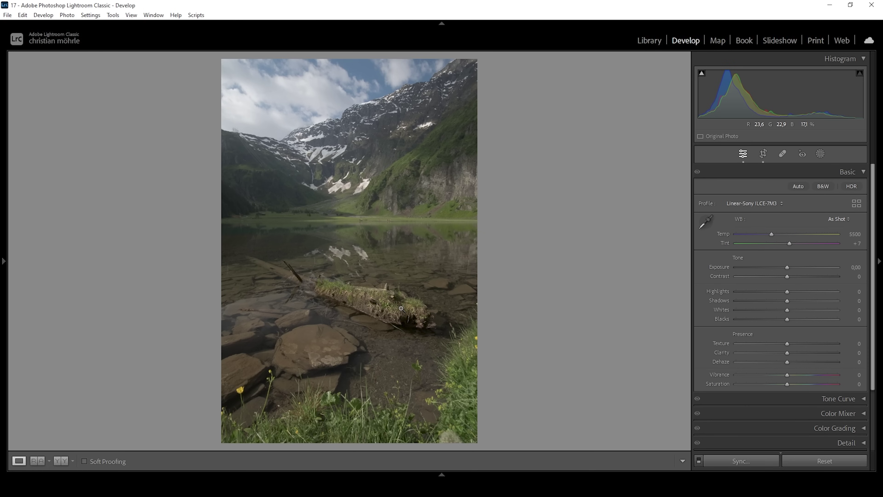
pyautogui.click(38, 460)
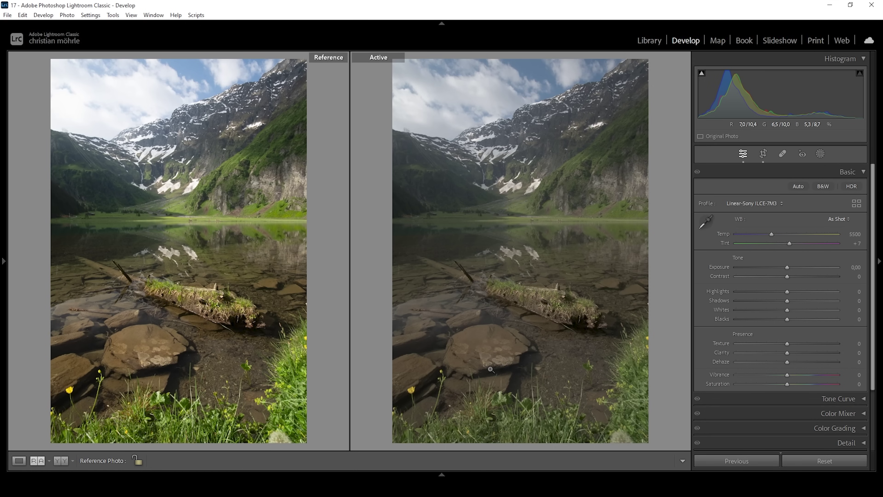
pyautogui.press('d')
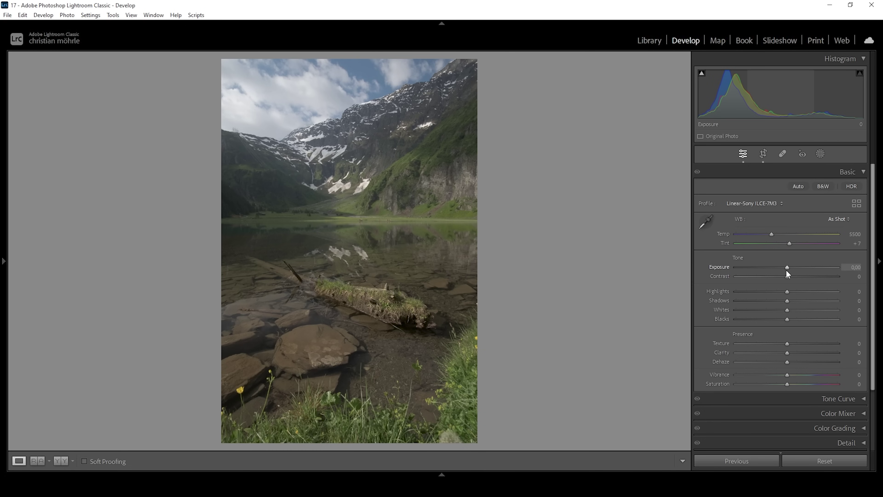
# Set exposure to +0.40, whites to +33, shadows to -100, blacks to +27 and highlights to -23, and check shadow and highlight clipping
pyautogui.moveTo(786, 267); pyautogui.dragTo(792, 271)
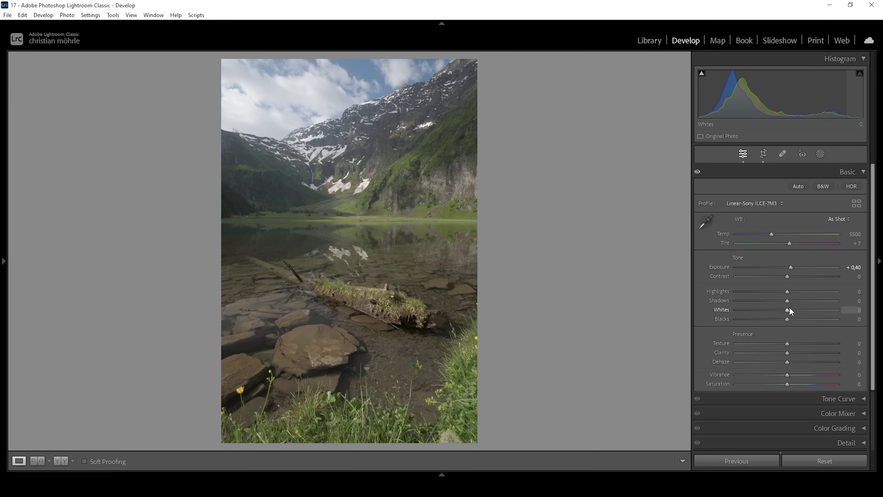
pyautogui.moveTo(789, 308); pyautogui.dragTo(804, 308)
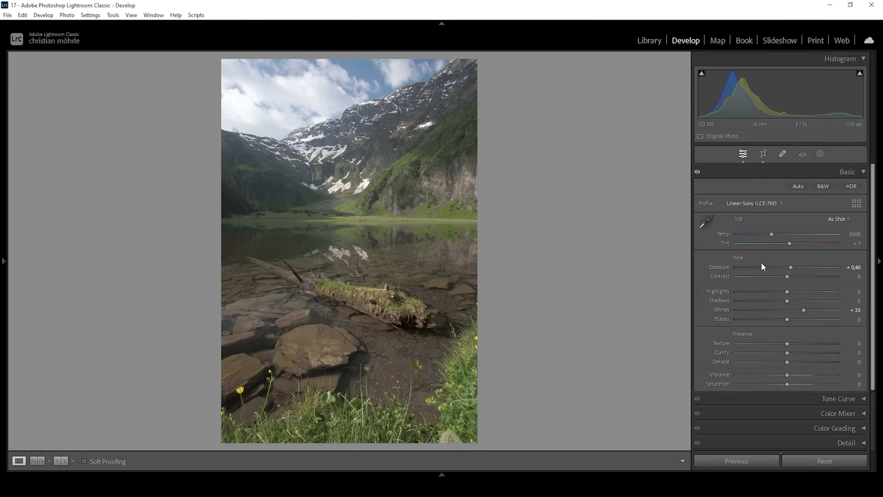
pyautogui.moveTo(787, 302); pyautogui.dragTo(722, 305)
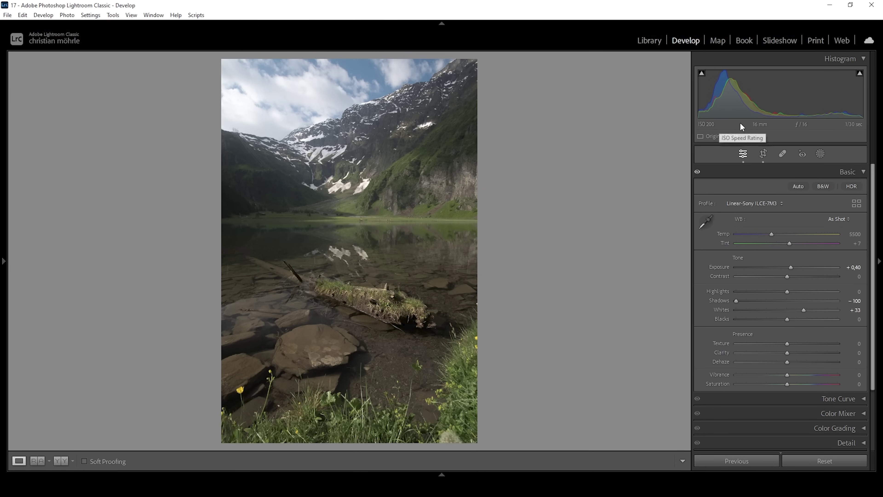
pyautogui.moveTo(702, 74)
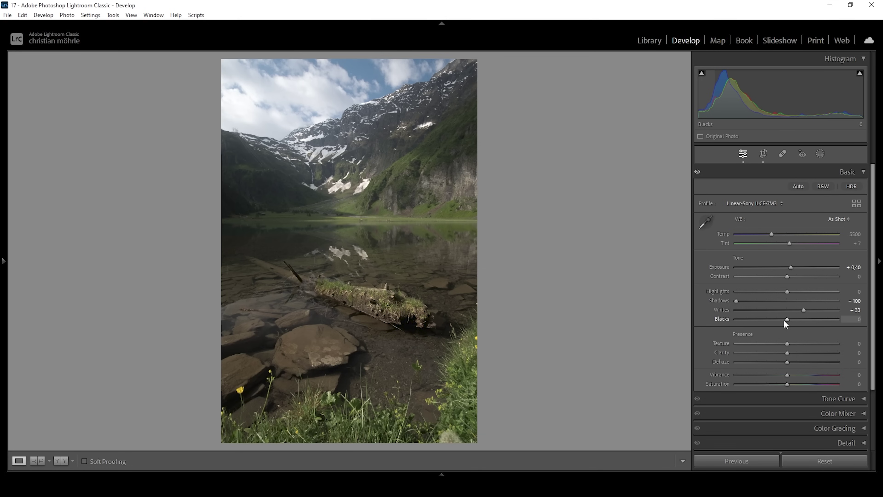
pyautogui.moveTo(791, 319); pyautogui.dragTo(800, 319)
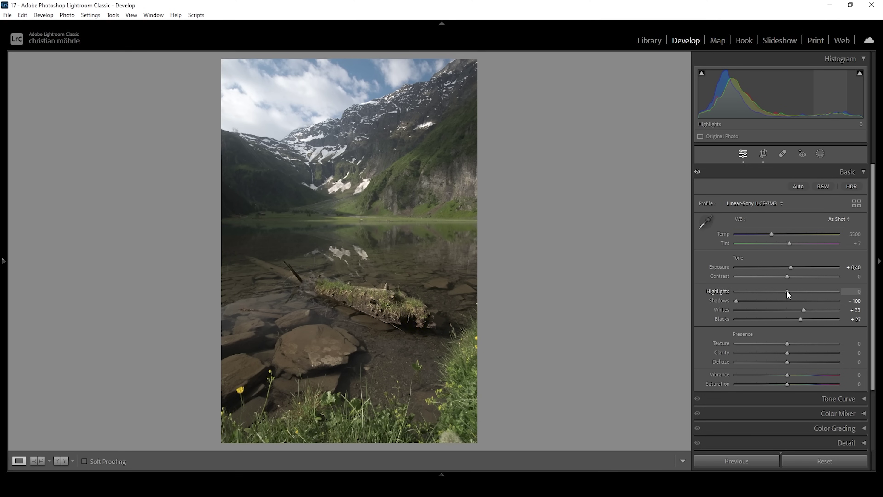
pyautogui.moveTo(784, 291); pyautogui.dragTo(775, 291)
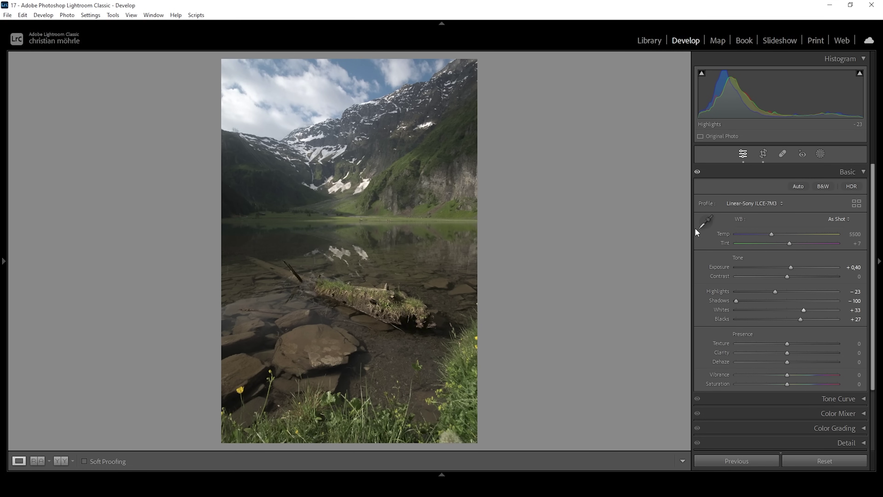
pyautogui.click(702, 77)
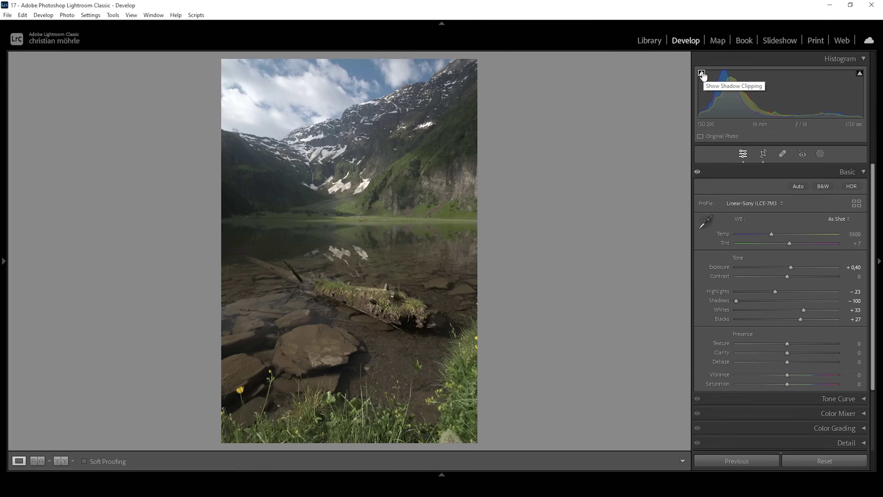
pyautogui.click(859, 73)
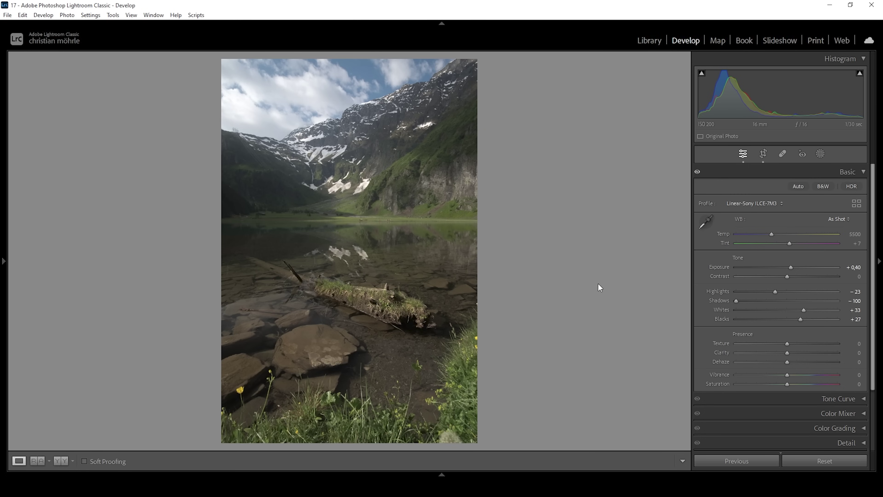
# Fine-tune the photo's texture, clarity, dehaze and vibrance, and raise the white balance temperature slightly
pyautogui.click(789, 341)
pyautogui.click(788, 353)
pyautogui.moveTo(786, 362); pyautogui.dragTo(789, 364)
pyautogui.moveTo(787, 374)
pyautogui.mouseDown()
pyautogui.moveTo(794, 376)
pyautogui.moveTo(788, 389)
pyautogui.mouseUp()
pyautogui.click(772, 235)
pyautogui.moveTo(774, 235); pyautogui.dragTo(775, 239)
pyautogui.click(867, 174)
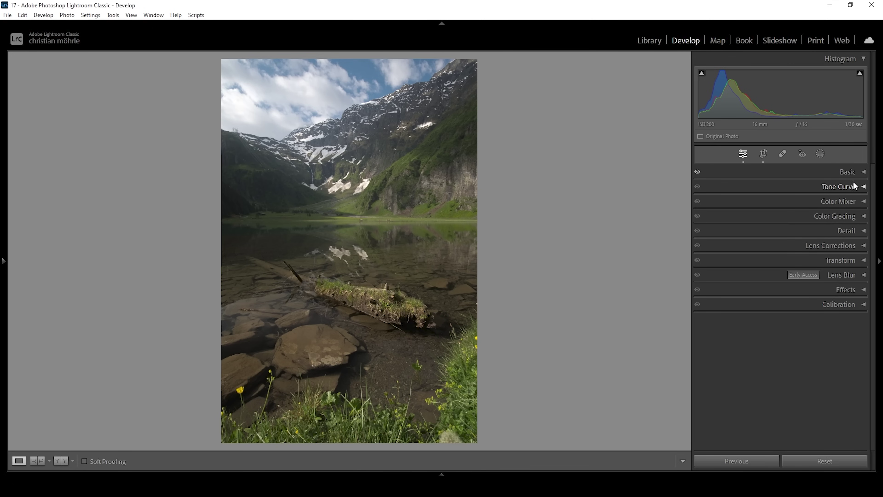
# Shape a gentle contrast curve on the point tone curve with points at input 75, output 72 and input 168, output 177
pyautogui.click(857, 188)
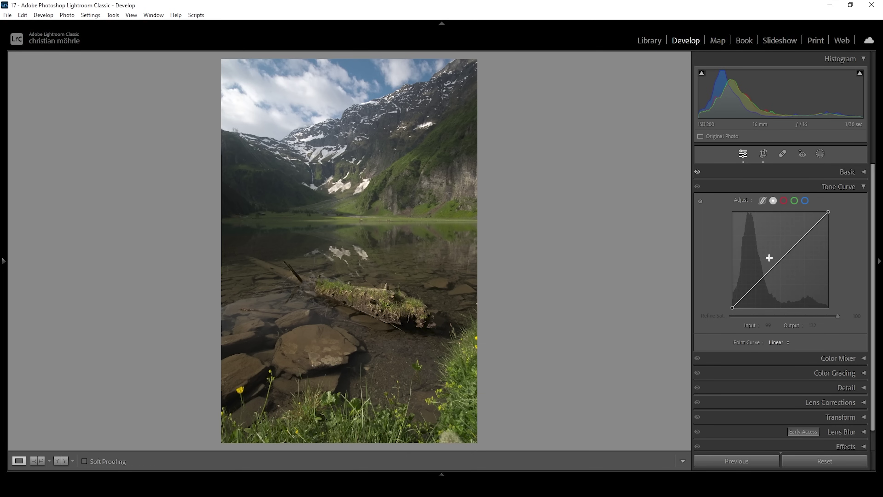
pyautogui.click(760, 280)
pyautogui.moveTo(761, 281); pyautogui.dragTo(761, 282)
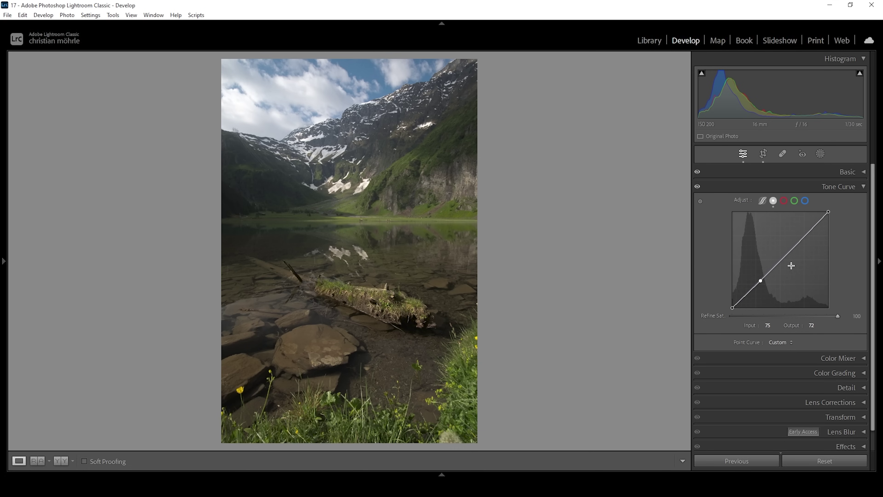
pyautogui.click(799, 241)
pyautogui.moveTo(799, 239); pyautogui.dragTo(796, 242)
pyautogui.moveTo(795, 243); pyautogui.dragTo(795, 240)
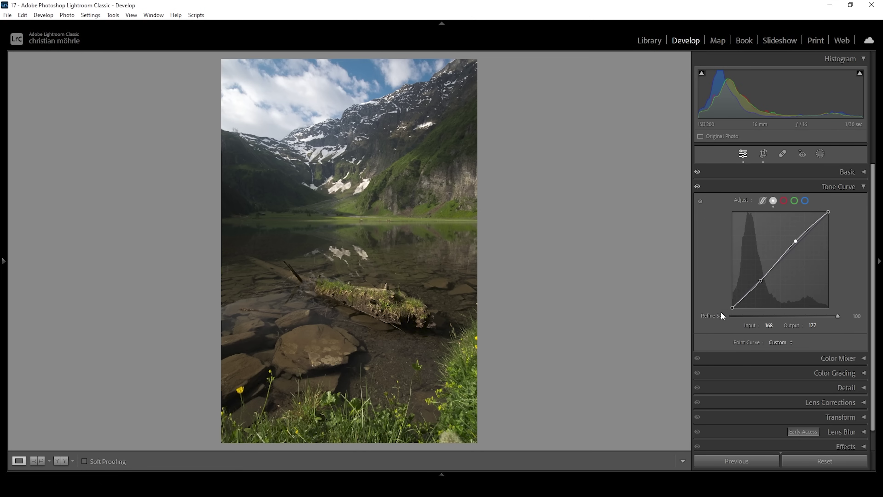
# Lift the tone curve's black point to output 7 and add a dark-tone point at input 41, output 37
pyautogui.moveTo(731, 306); pyautogui.dragTo(729, 305)
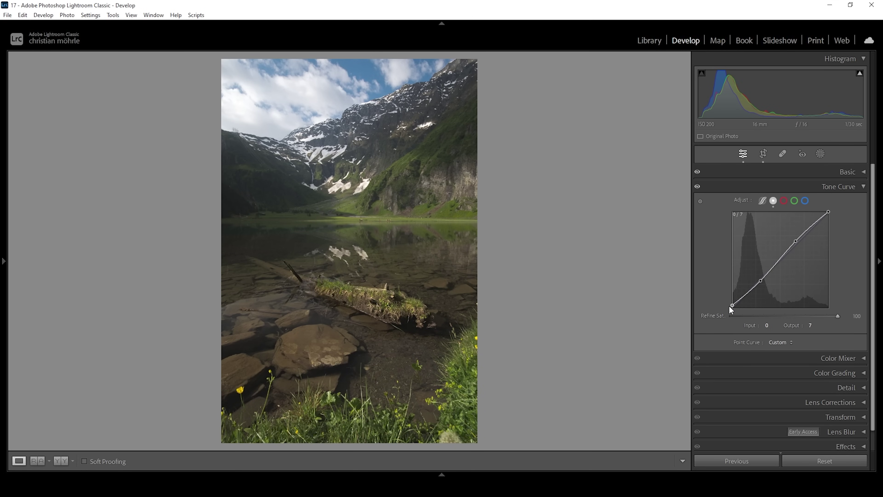
pyautogui.click(731, 306)
pyautogui.click(746, 293)
pyautogui.moveTo(746, 294); pyautogui.dragTo(747, 294)
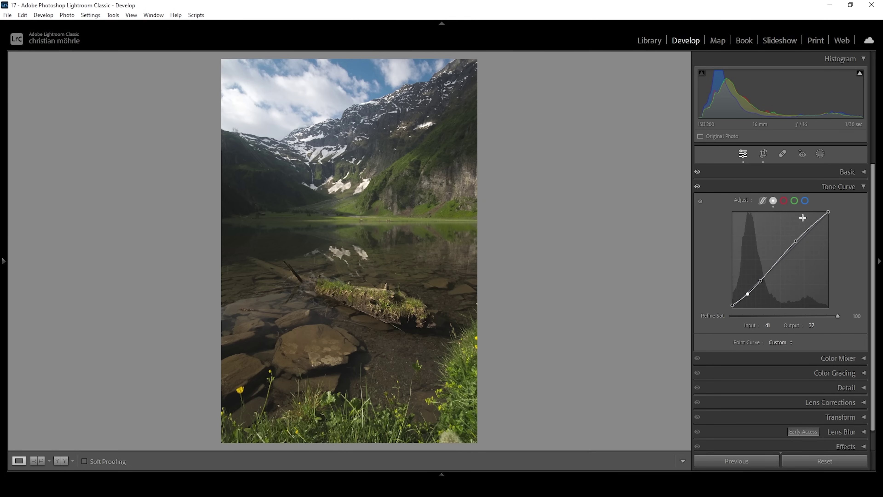
pyautogui.click(697, 190)
pyautogui.click(863, 187)
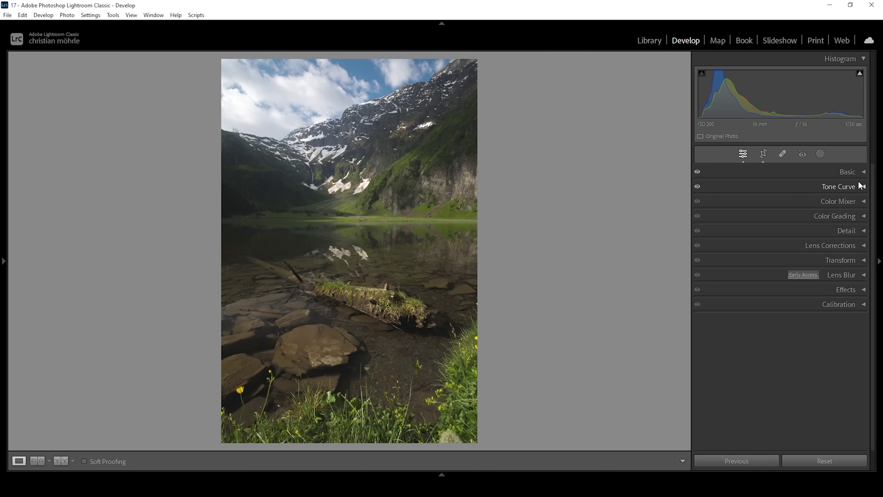
# Add a slightly tilted linear gradient mask covering the lake and foreground, fading out upward across the mountains
pyautogui.click(820, 153)
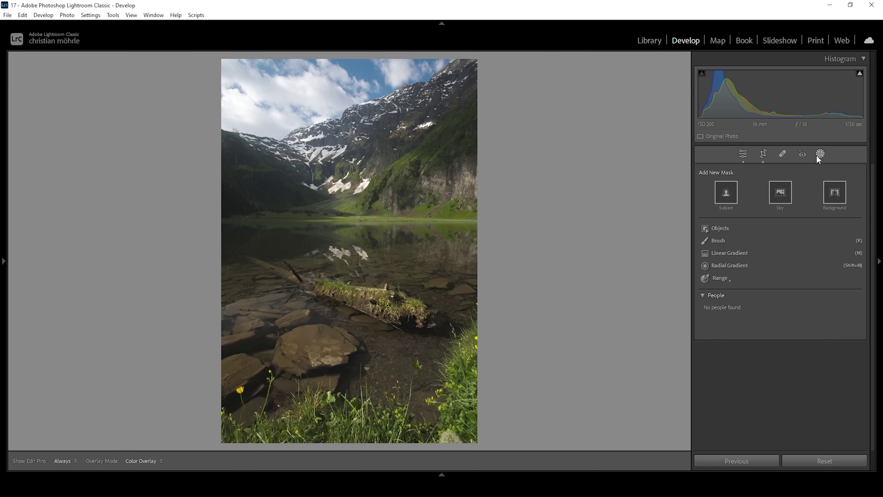
pyautogui.click(735, 252)
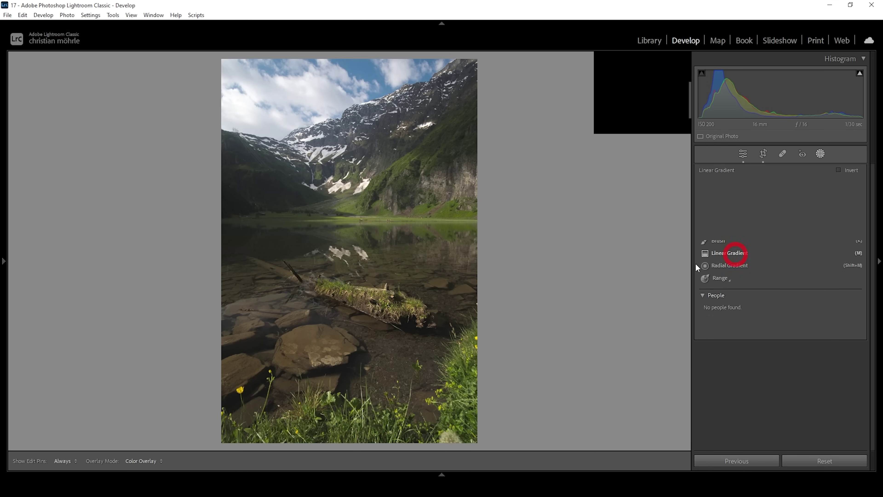
pyautogui.moveTo(333, 232); pyautogui.dragTo(321, 145)
pyautogui.moveTo(339, 232); pyautogui.dragTo(339, 241)
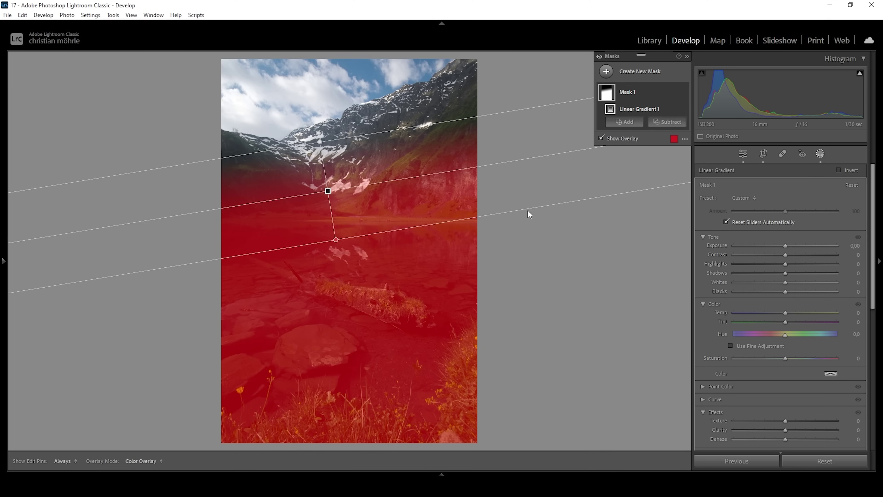
# In the lake and foreground gradient mask, set shadows to 33, whites to 48 and clarity to 6
pyautogui.moveTo(785, 272); pyautogui.dragTo(786, 272)
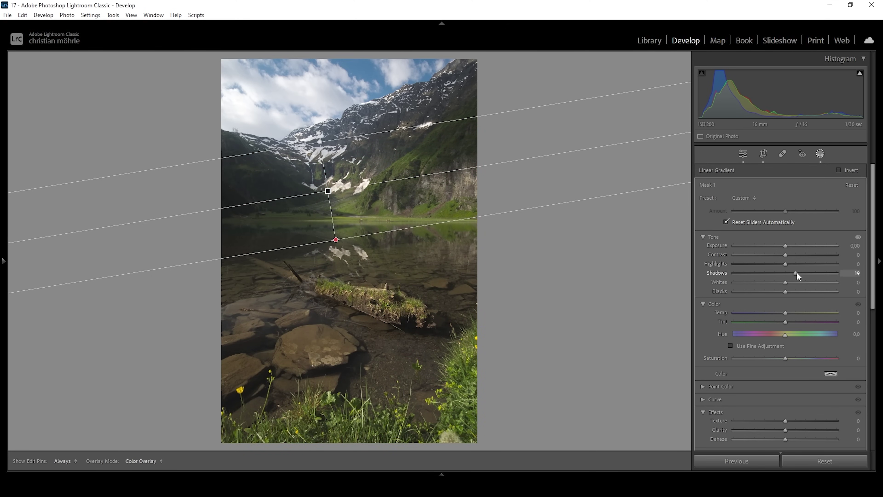
pyautogui.moveTo(799, 272)
pyautogui.mouseDown()
pyautogui.moveTo(794, 284)
pyautogui.moveTo(809, 284)
pyautogui.mouseUp()
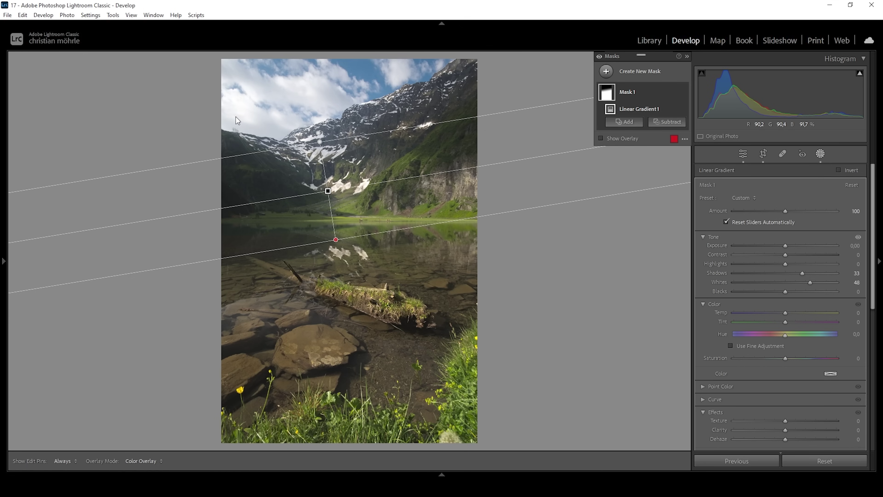
pyautogui.scroll(-3, 789, 366)
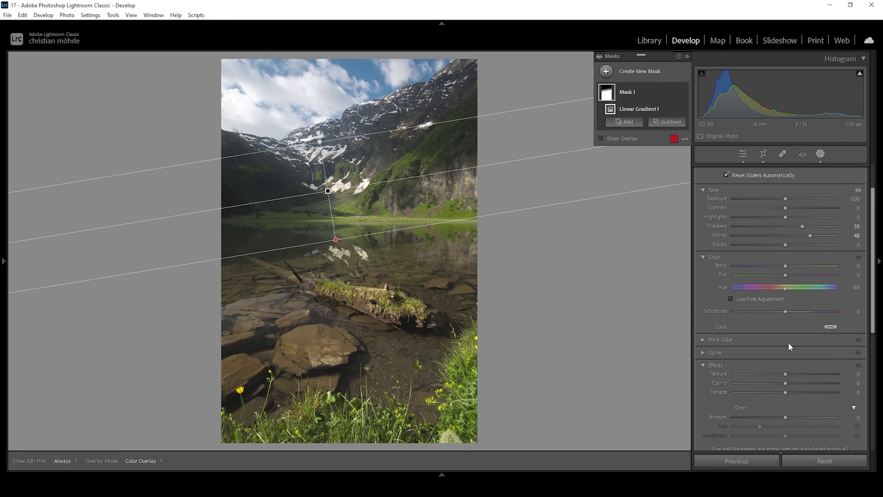
pyautogui.moveTo(787, 384); pyautogui.dragTo(790, 385)
pyautogui.scroll(3, 799, 383)
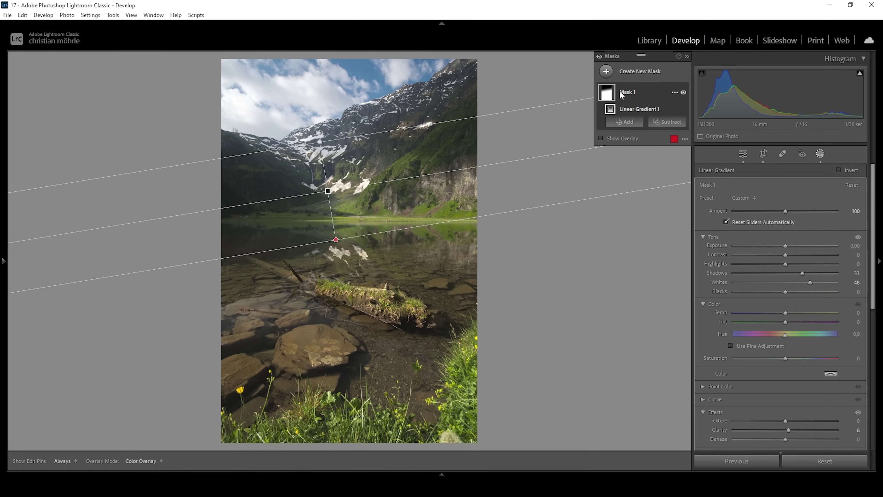
# Add a color range mask sampled from the blue sky at the photo's upper edge, with Refine at 22
pyautogui.click(606, 72)
pyautogui.click(647, 193)
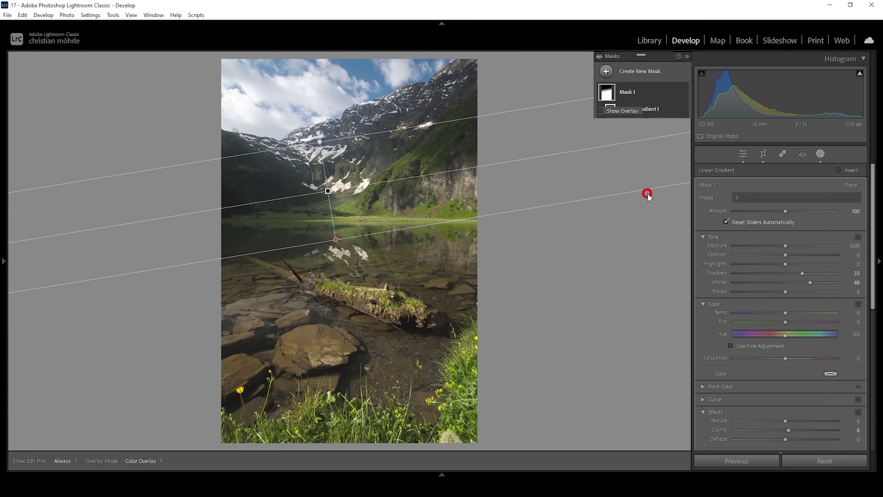
pyautogui.click(358, 66)
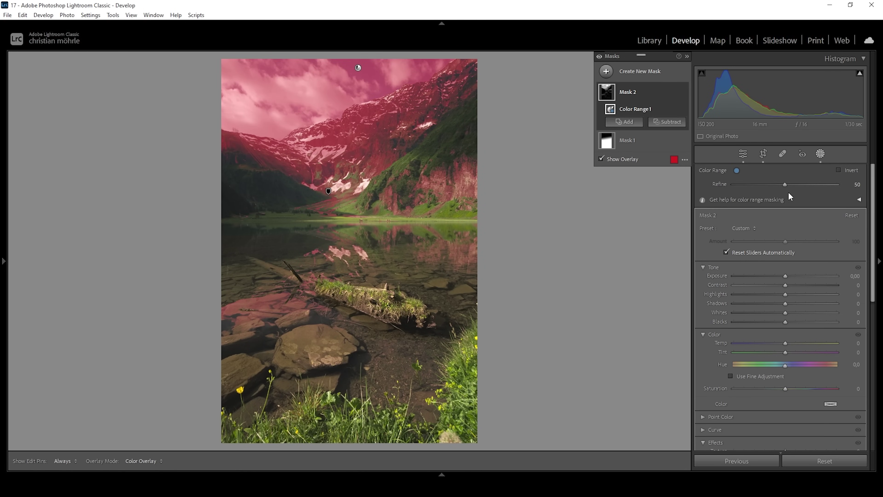
pyautogui.click(784, 184)
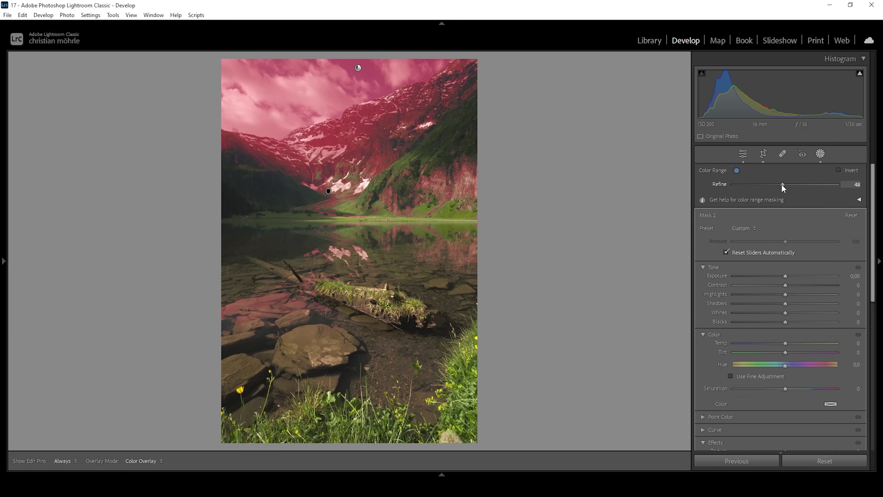
pyautogui.moveTo(775, 185); pyautogui.dragTo(769, 184)
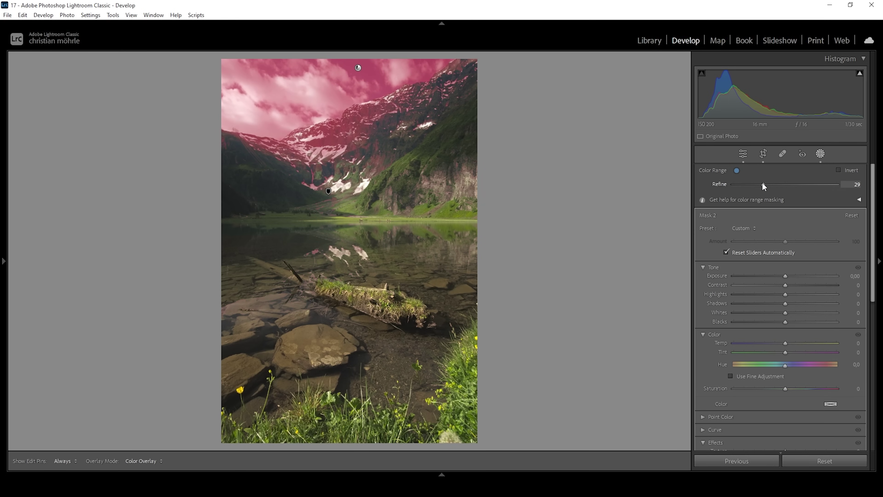
pyautogui.moveTo(758, 183); pyautogui.dragTo(755, 183)
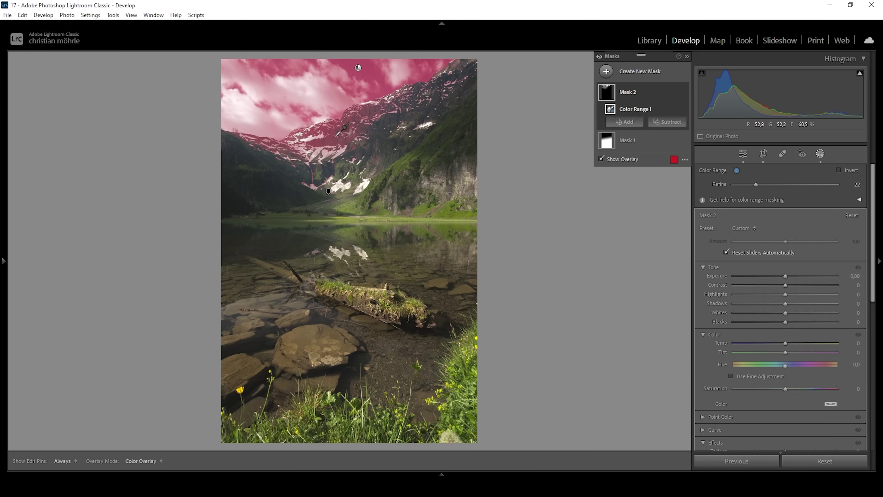
# Intersect the blue color range mask with a sky selection and set its exposure to −0.68
pyautogui.click(674, 92)
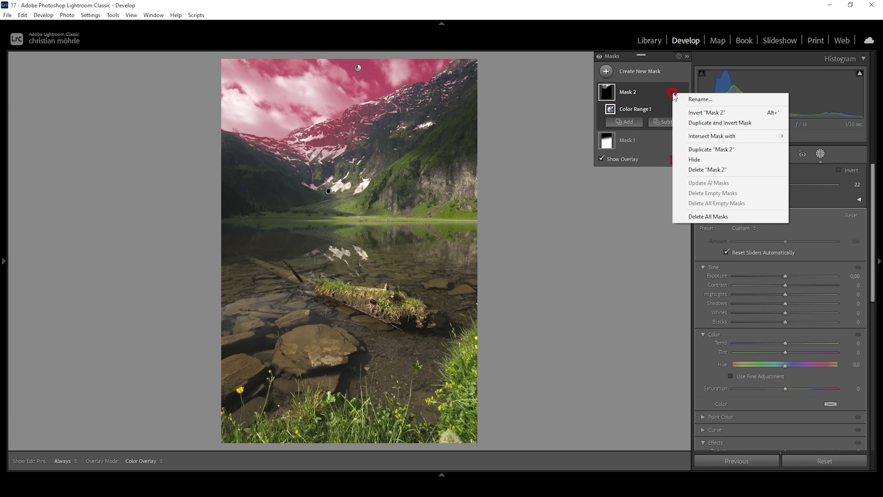
pyautogui.moveTo(699, 135)
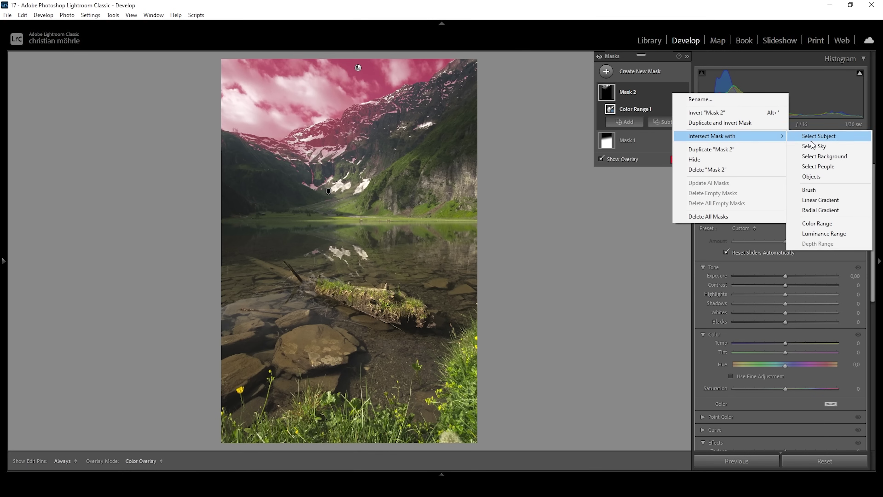
pyautogui.click(843, 147)
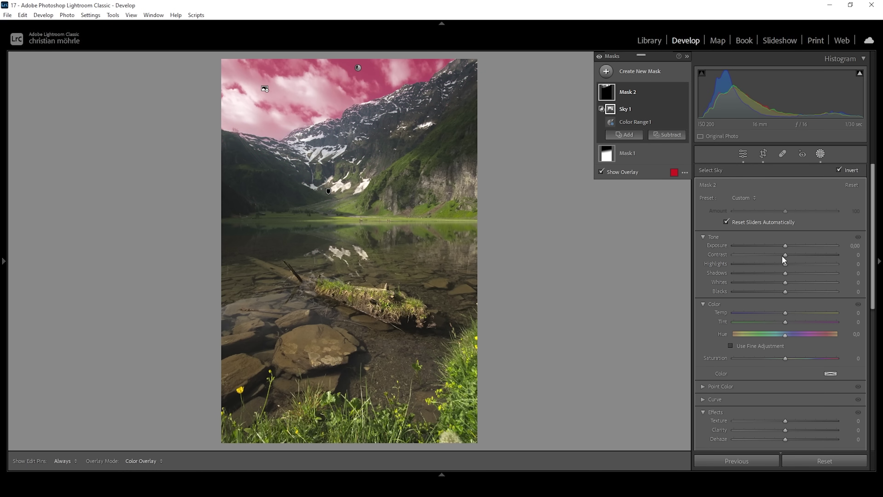
pyautogui.moveTo(785, 244); pyautogui.dragTo(776, 245)
pyautogui.press('o')
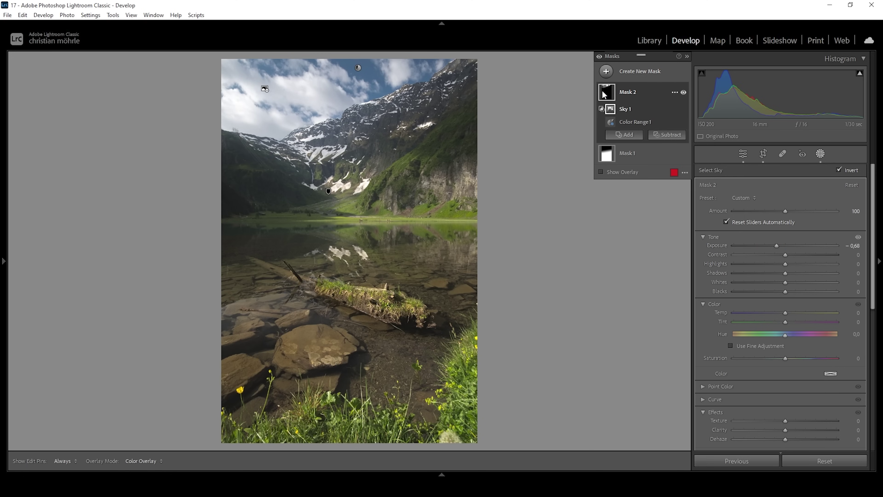
# Add a color range mask sampled from the bright green meadow on the far shore, with Refine at 25 and exposure at 0.43
pyautogui.click(606, 71)
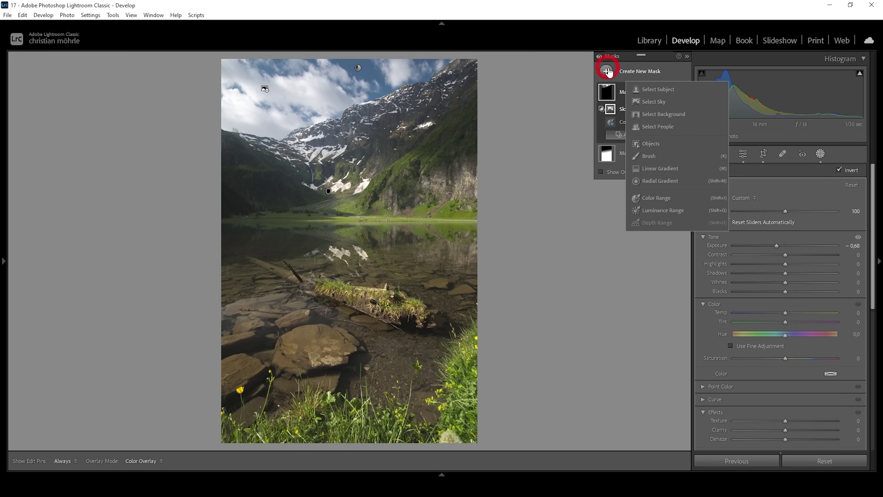
pyautogui.click(663, 195)
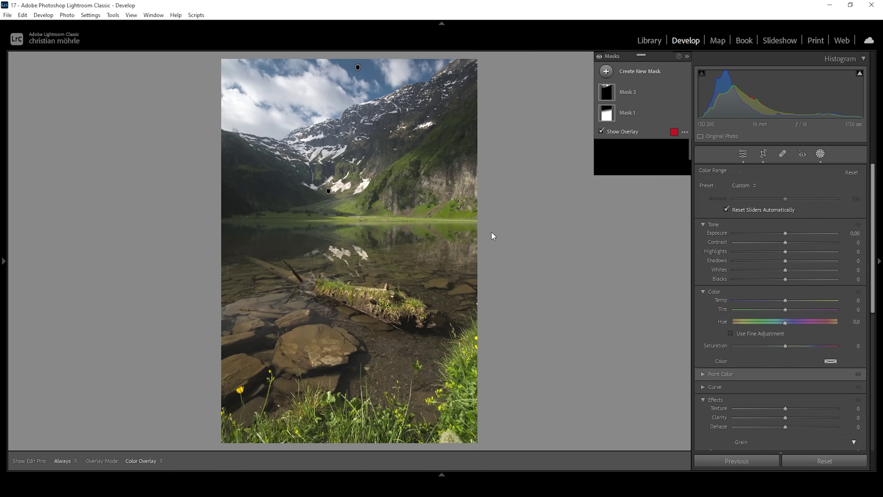
pyautogui.click(396, 218)
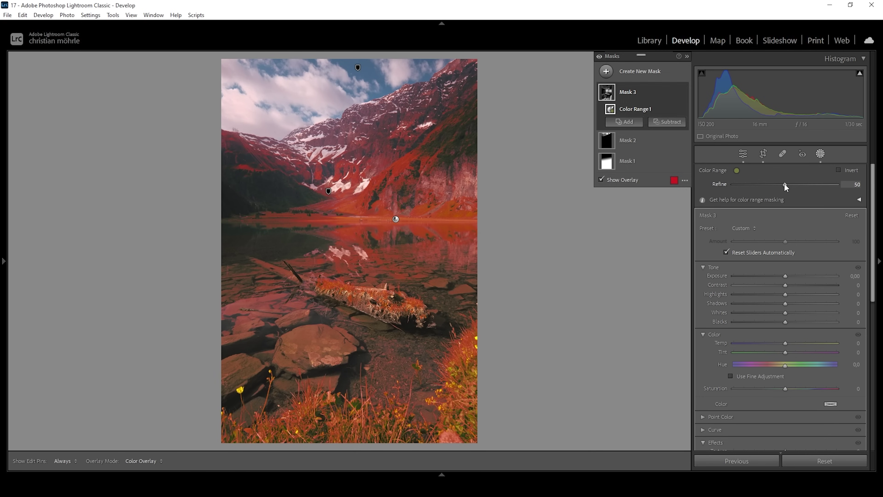
pyautogui.hotkey('shift', 'w')
pyautogui.moveTo(777, 183); pyautogui.dragTo(773, 184)
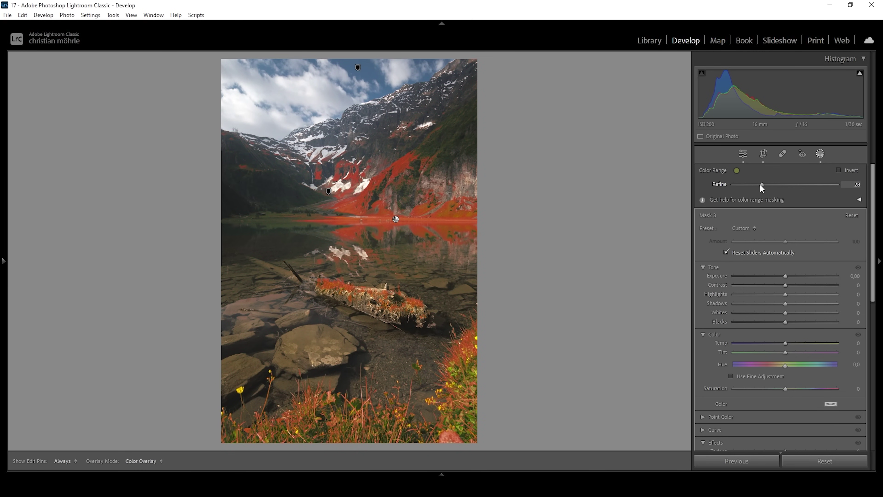
pyautogui.moveTo(756, 184); pyautogui.dragTo(758, 185)
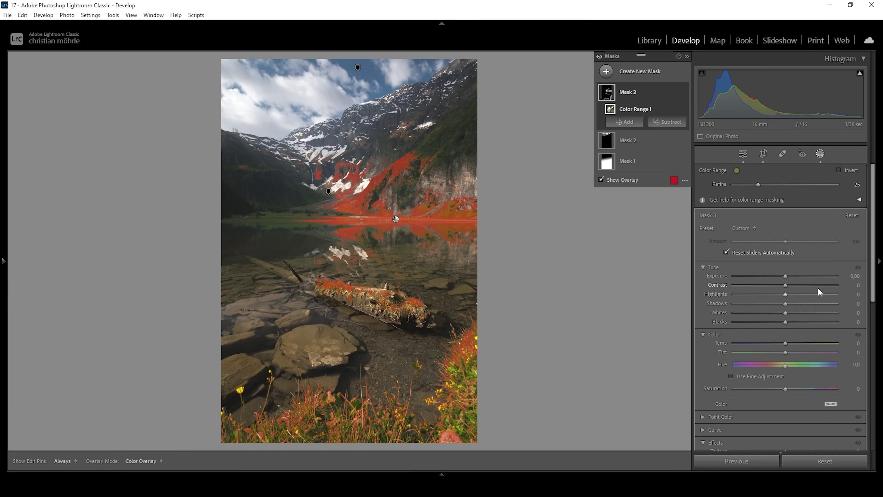
pyautogui.moveTo(784, 275); pyautogui.dragTo(787, 275)
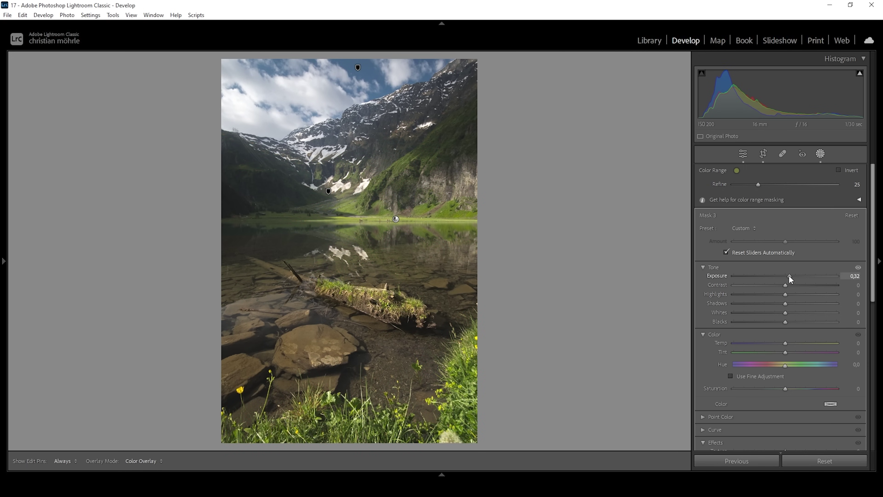
pyautogui.moveTo(791, 275); pyautogui.dragTo(790, 275)
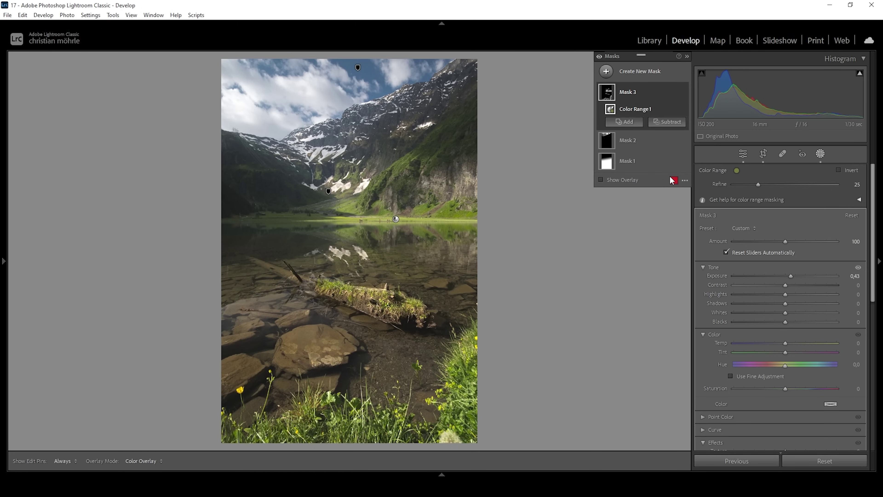
# Add an elongated, tilted radial gradient mask reaching from beyond the photo's left edge across the low sky to the snowy mountain slopes
pyautogui.click(606, 71)
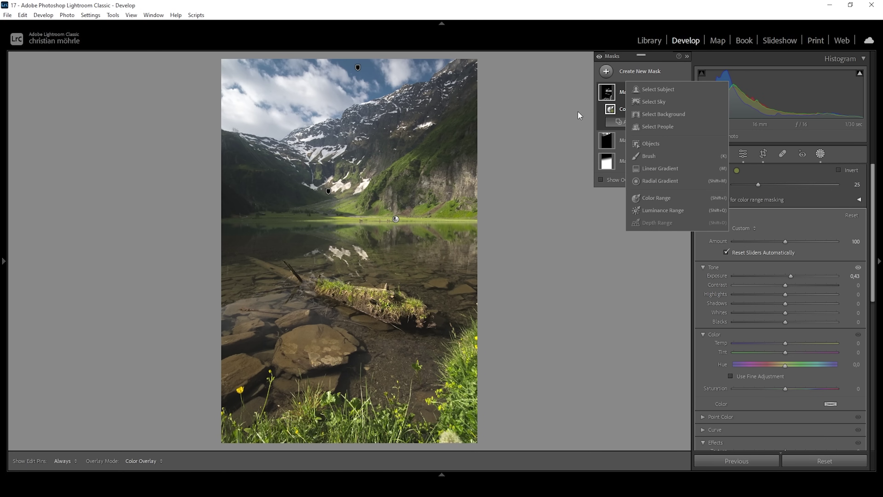
pyautogui.click(678, 181)
pyautogui.moveTo(277, 135); pyautogui.dragTo(411, 166)
pyautogui.moveTo(419, 134); pyautogui.dragTo(349, 174)
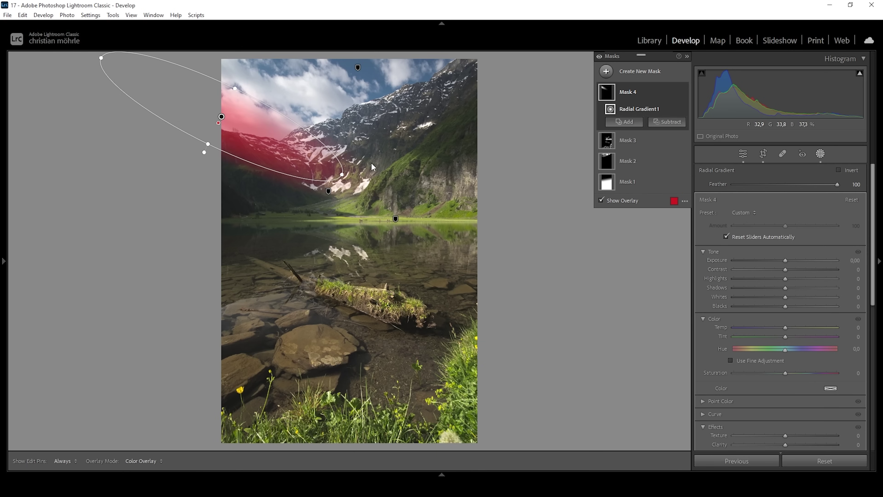
# Set the radial gradient mask's blacks to 41 and whites to 27
pyautogui.moveTo(785, 306)
pyautogui.mouseDown()
pyautogui.moveTo(806, 304)
pyautogui.moveTo(786, 296)
pyautogui.moveTo(795, 296)
pyautogui.mouseUp()
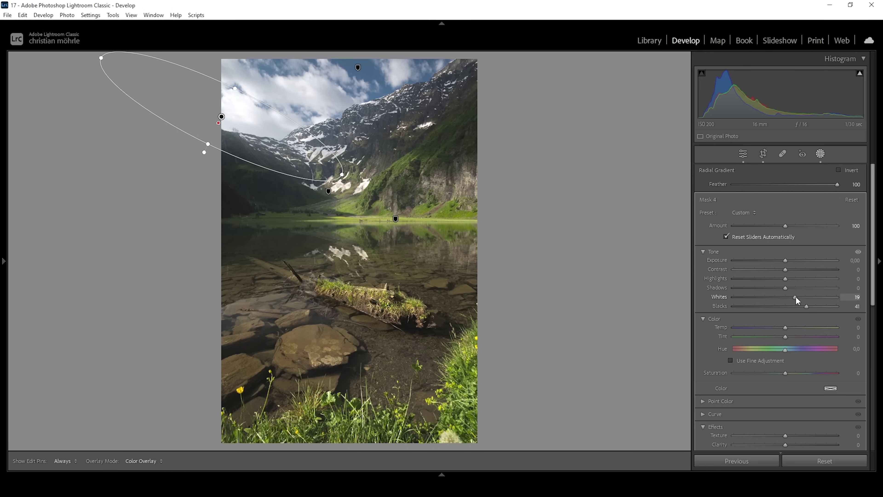
pyautogui.moveTo(799, 297); pyautogui.dragTo(799, 296)
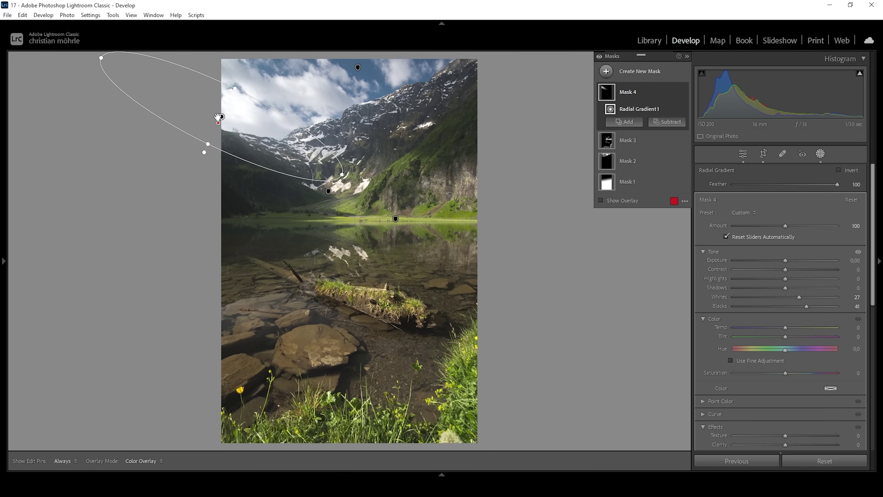
pyautogui.moveTo(870, 203); pyautogui.dragTo(872, 255)
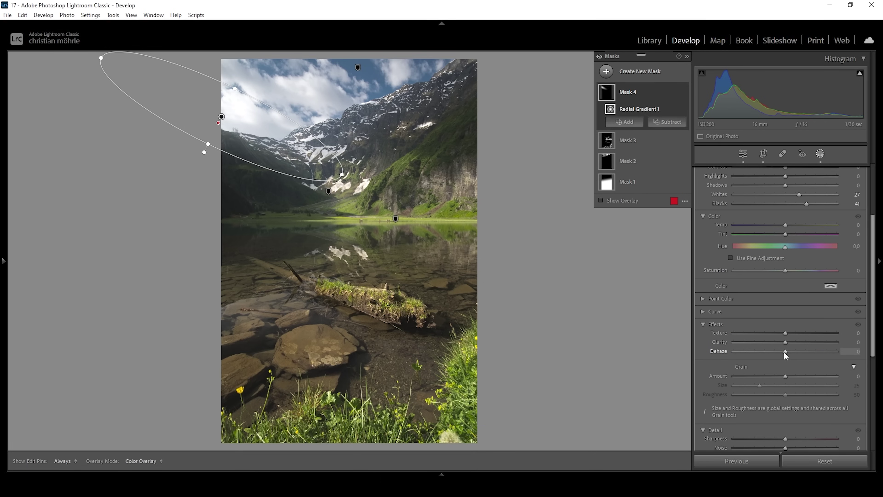
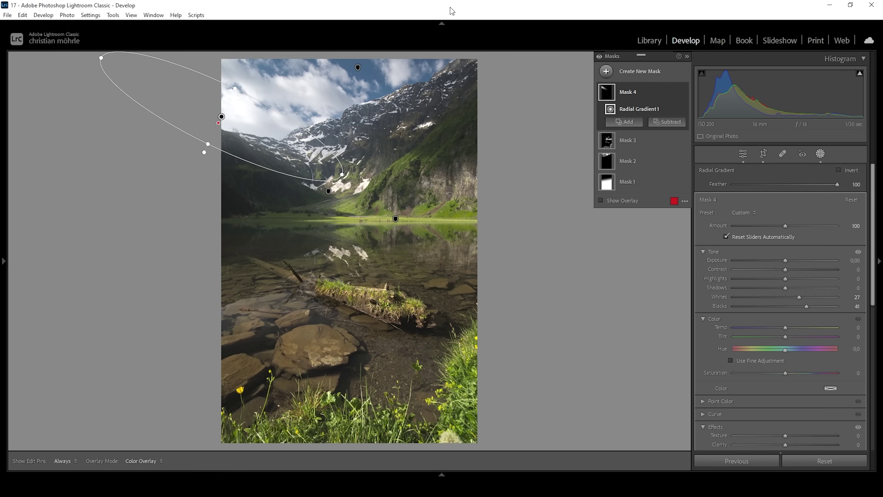
# Add a luminance range mask with outer limits at 5 and 96, excluding the deepest shadows and brightest highlights
pyautogui.click(605, 72)
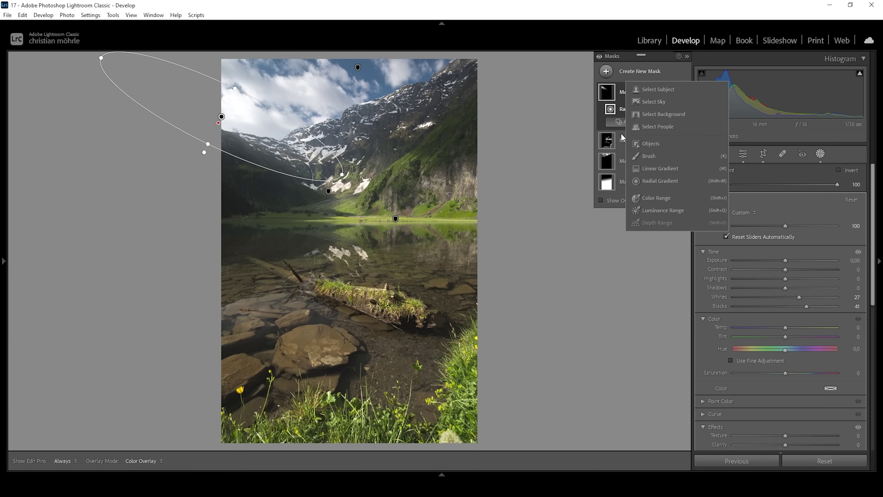
pyautogui.click(658, 210)
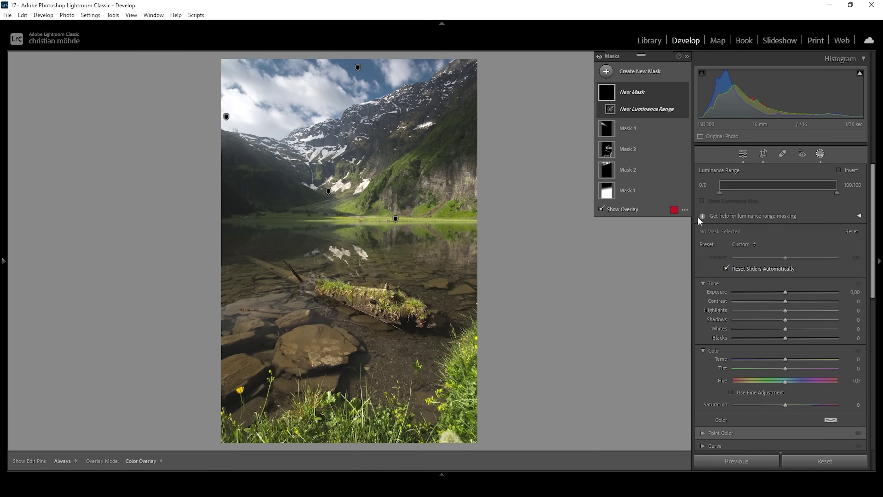
pyautogui.click(719, 192)
pyautogui.moveTo(721, 194); pyautogui.dragTo(728, 194)
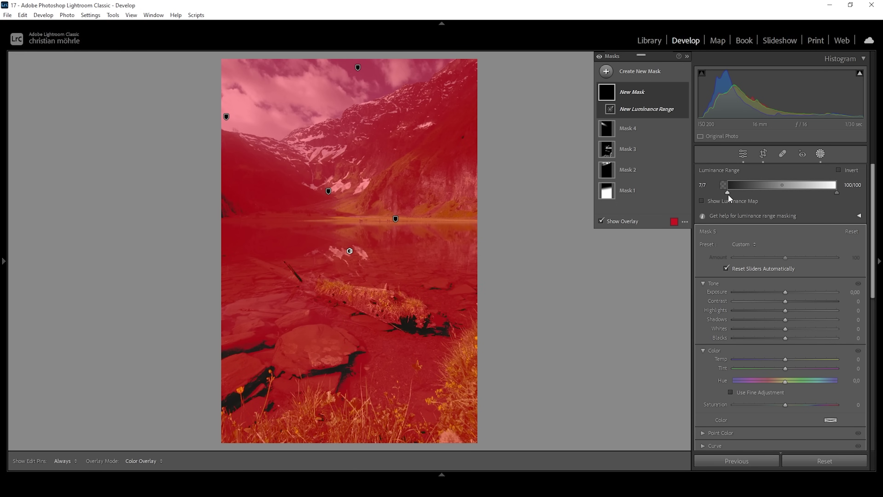
pyautogui.moveTo(836, 192); pyautogui.dragTo(831, 194)
pyautogui.moveTo(727, 192); pyautogui.dragTo(726, 191)
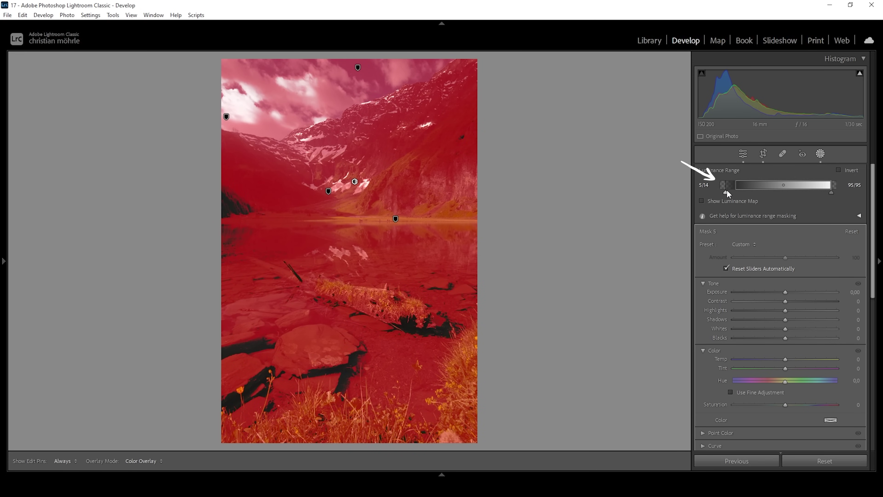
pyautogui.moveTo(832, 194); pyautogui.dragTo(832, 192)
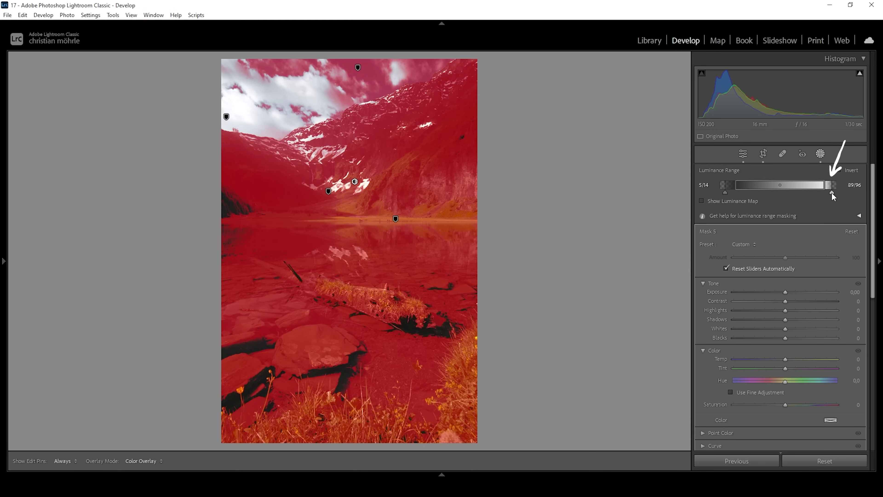
# Widen the luminance mask's falloff at both ends by setting its full-strength range from 25 to 72
pyautogui.moveTo(735, 185); pyautogui.dragTo(743, 186)
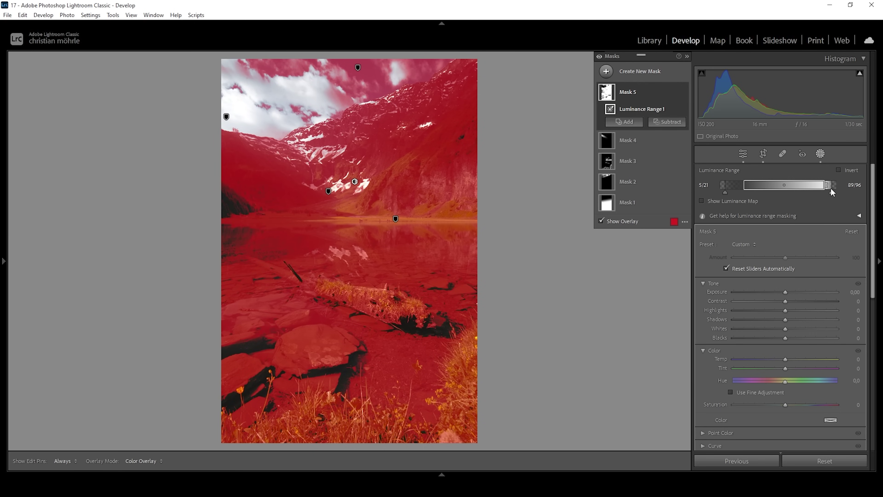
pyautogui.moveTo(830, 187); pyautogui.dragTo(812, 188)
pyautogui.moveTo(742, 186); pyautogui.dragTo(748, 183)
pyautogui.moveTo(803, 185); pyautogui.dragTo(801, 186)
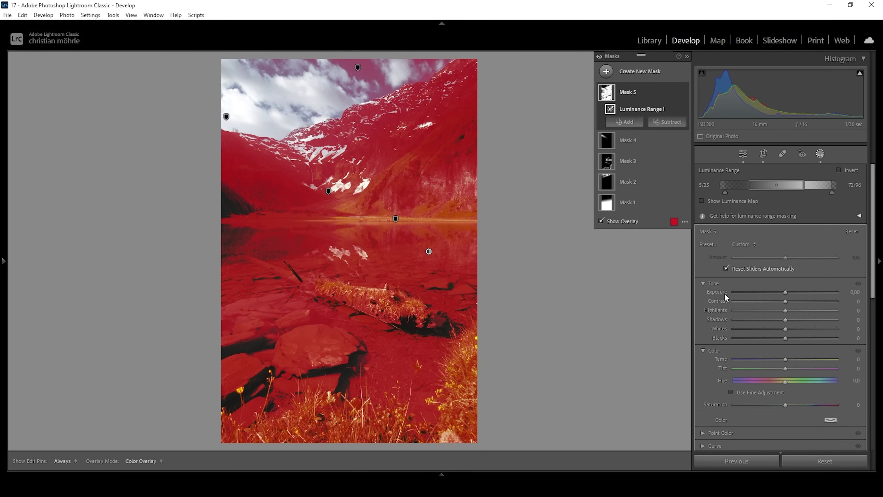
# Hide the mask overlay and set the luminance range mask's exposure to 0.21
pyautogui.click(602, 220)
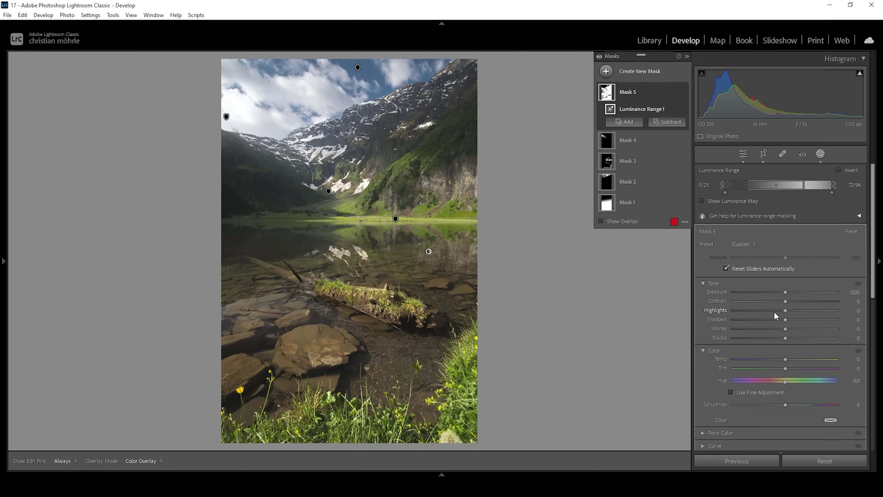
pyautogui.moveTo(786, 292); pyautogui.dragTo(786, 311)
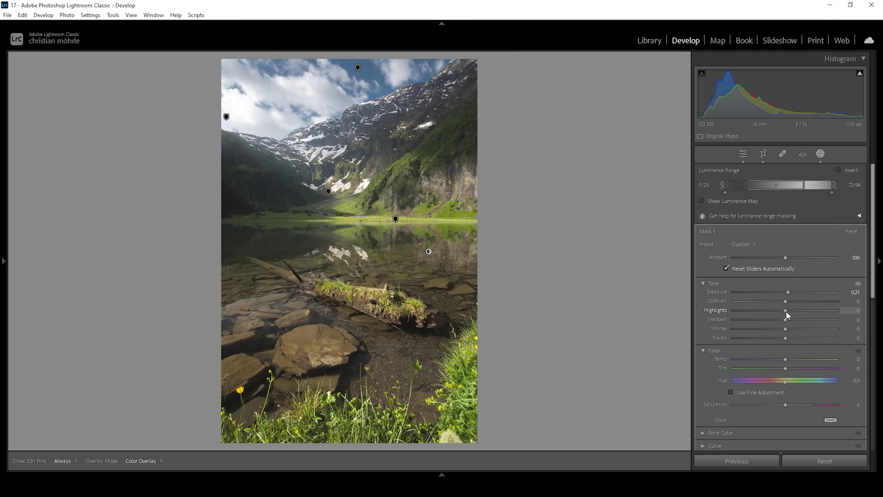
# Set the luminance range mask's highlights to 8, shadows to -18, whites to 11 and blacks to -3
pyautogui.moveTo(789, 313); pyautogui.dragTo(790, 312)
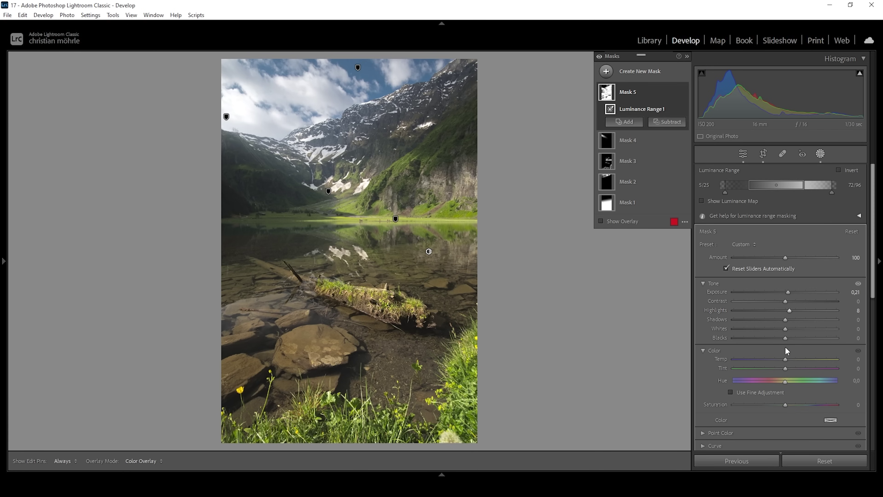
pyautogui.moveTo(784, 321); pyautogui.dragTo(781, 320)
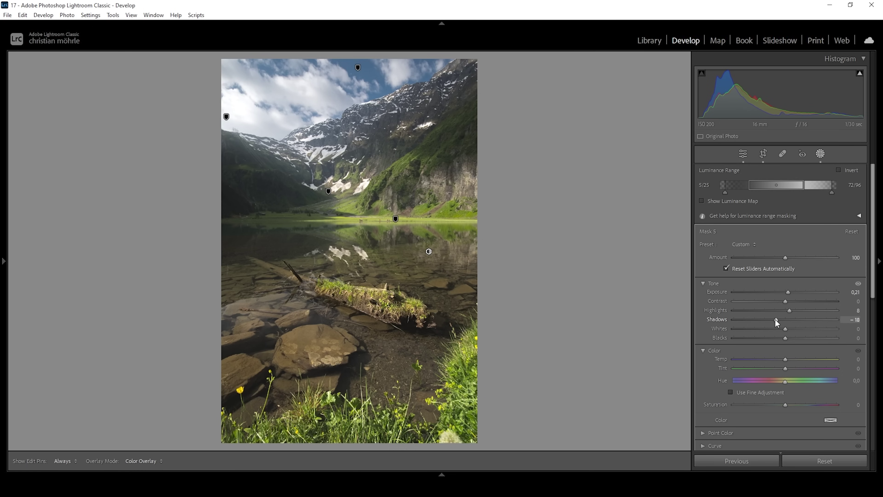
pyautogui.click(791, 328)
pyautogui.moveTo(786, 336); pyautogui.dragTo(785, 337)
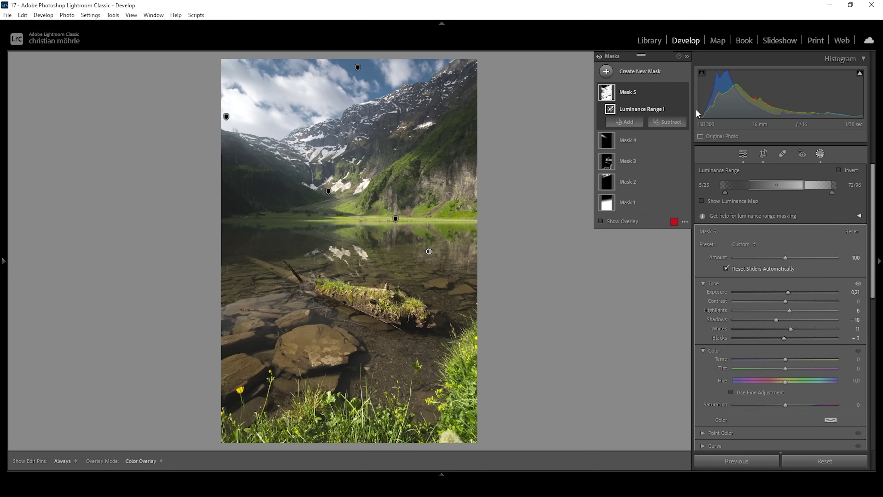
# Leave masking and compare the edited photo side by side with the reference photo before returning to the single view
pyautogui.click(743, 153)
pyautogui.click(40, 461)
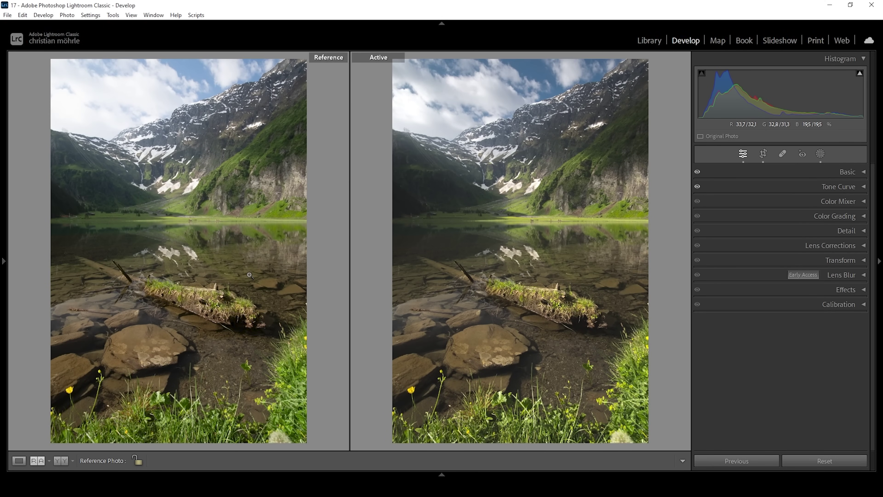
pyautogui.click(18, 460)
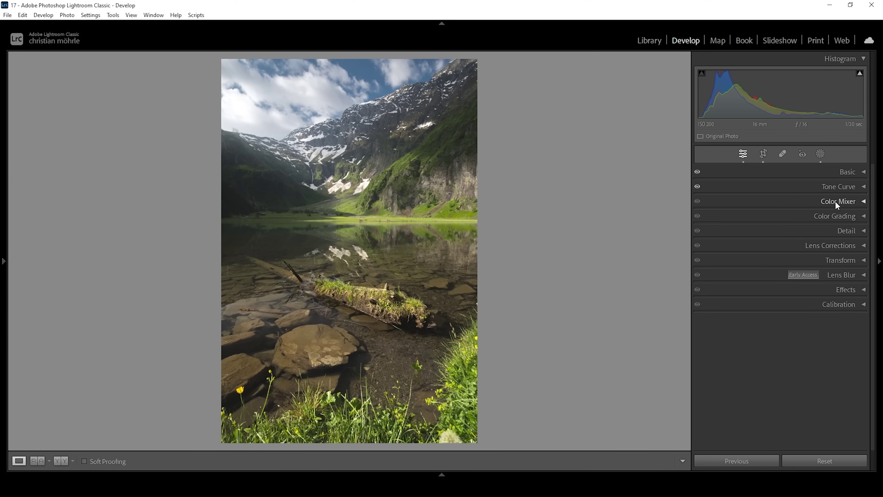
# Slightly raise the yellow, green and blue saturation in the HSL color mixer
pyautogui.click(851, 203)
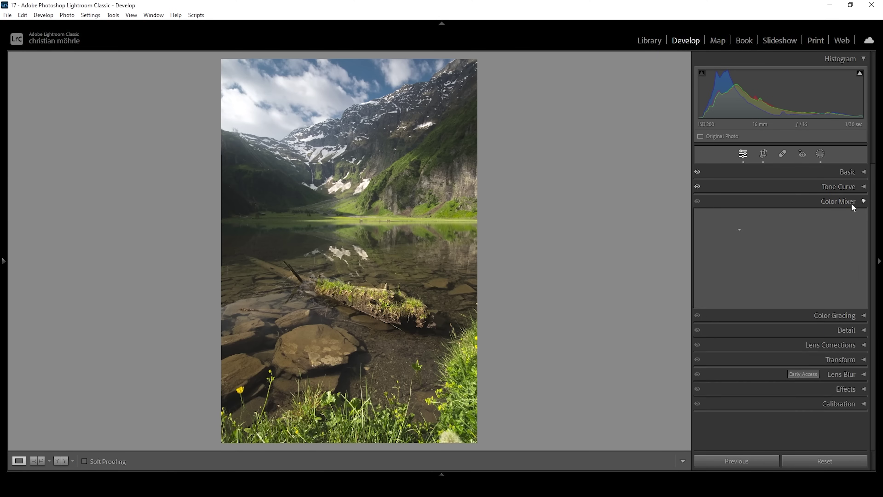
pyautogui.click(766, 242)
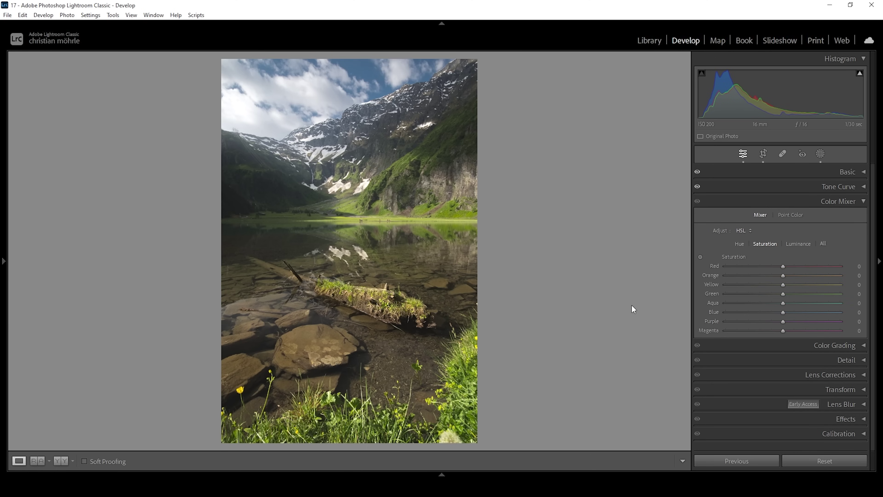
pyautogui.moveTo(786, 284); pyautogui.dragTo(789, 284)
pyautogui.moveTo(786, 293); pyautogui.dragTo(793, 312)
# Raise the yellow and green luminance and lower the blue luminance in the HSL color mixer
pyautogui.click(799, 243)
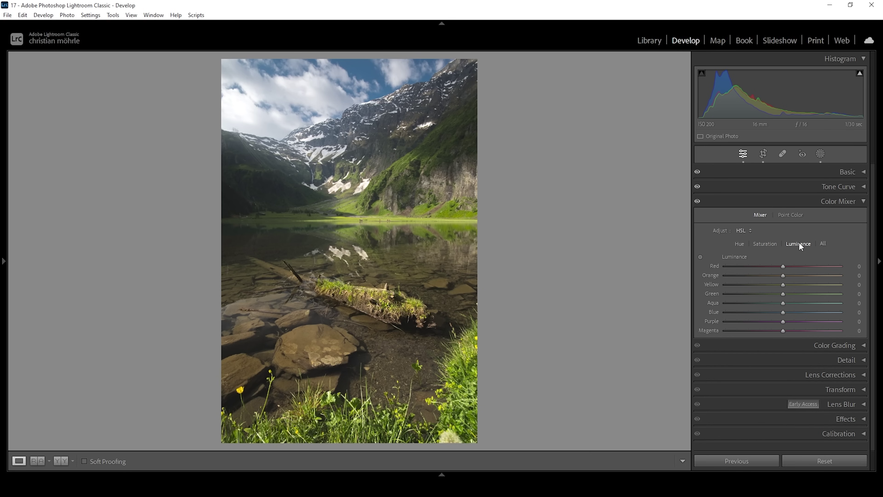
pyautogui.moveTo(787, 285); pyautogui.dragTo(791, 294)
pyautogui.click(774, 315)
pyautogui.click(863, 202)
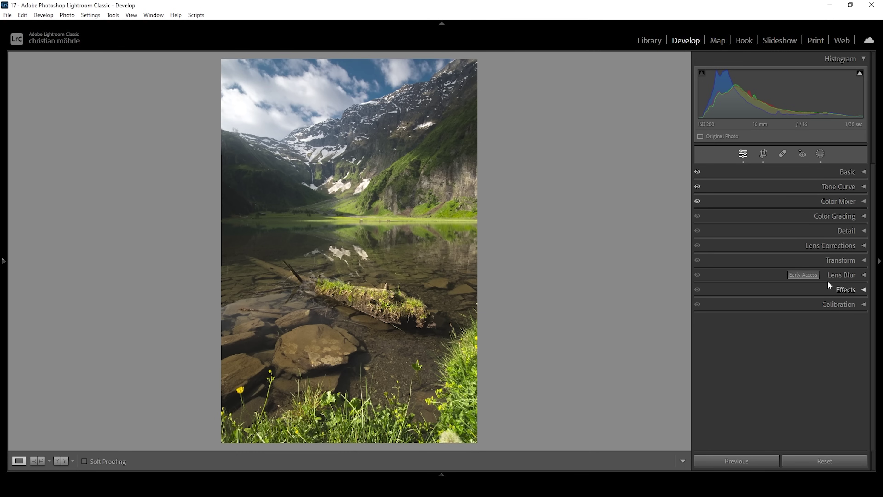
# Sharpen the photo with minimum radius, maximum detail, increased masking and a higher amount
pyautogui.click(841, 233)
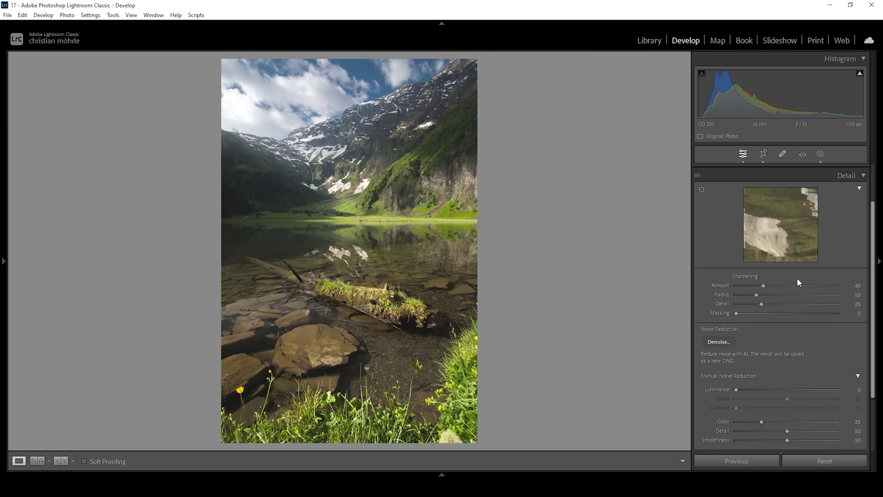
pyautogui.moveTo(756, 295); pyautogui.dragTo(695, 300)
pyautogui.moveTo(762, 304); pyautogui.dragTo(871, 308)
pyautogui.moveTo(745, 315); pyautogui.dragTo(790, 318)
pyautogui.moveTo(763, 285); pyautogui.dragTo(785, 286)
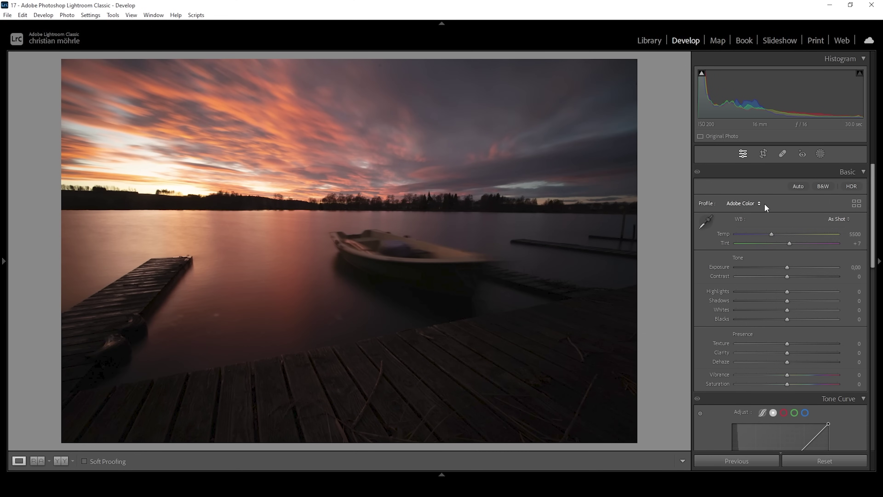
# Try the Adobe Standard profile on the sunset boat photo and switch it to Linear-Sony ILCE-7M3
pyautogui.click(765, 202)
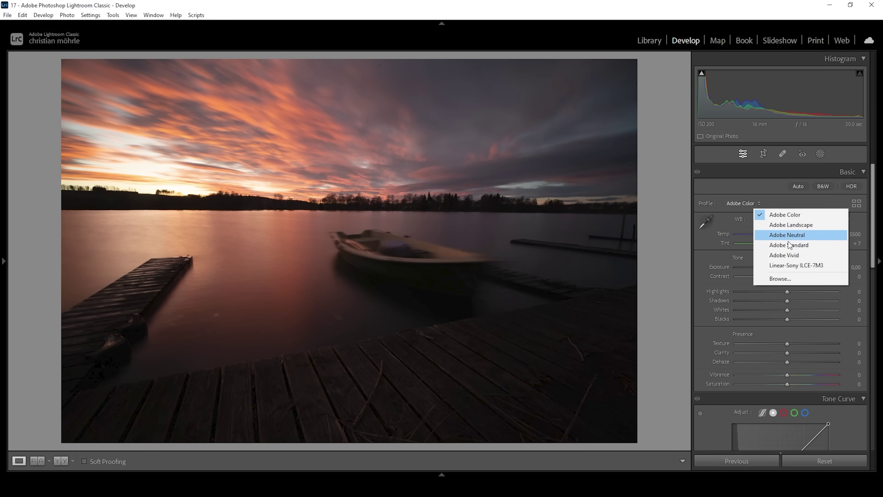
pyautogui.click(774, 244)
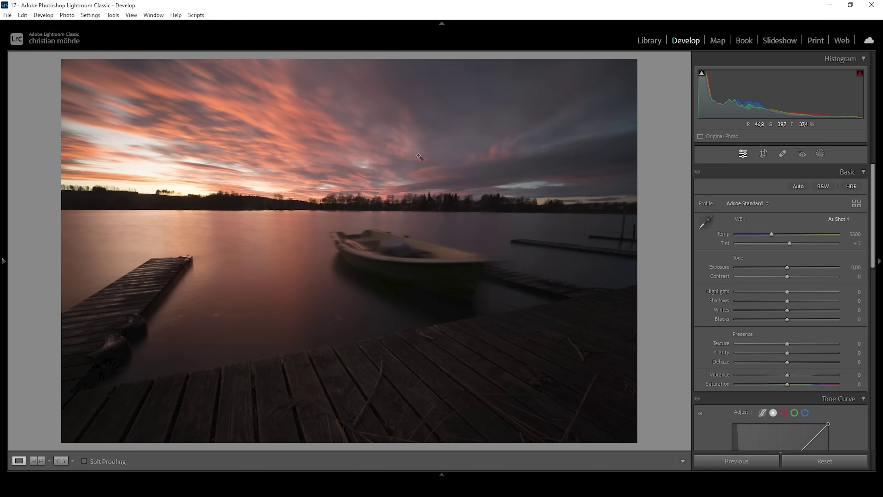
pyautogui.click(760, 202)
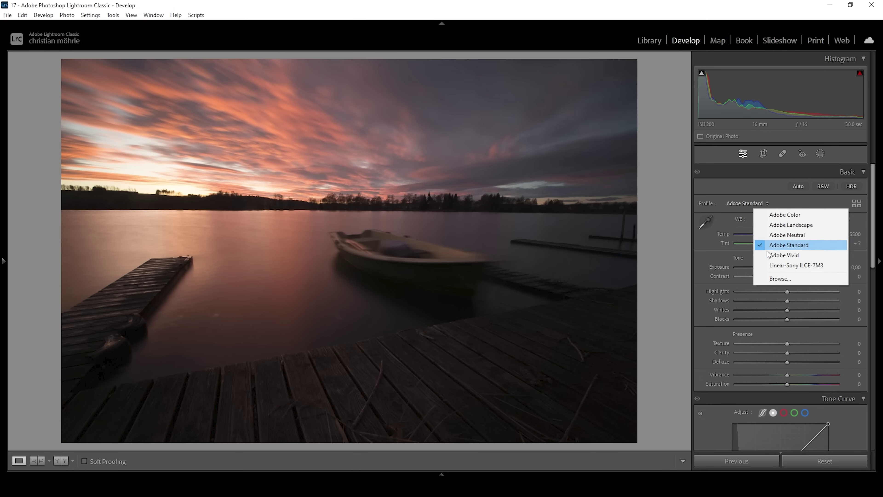
pyautogui.click(782, 265)
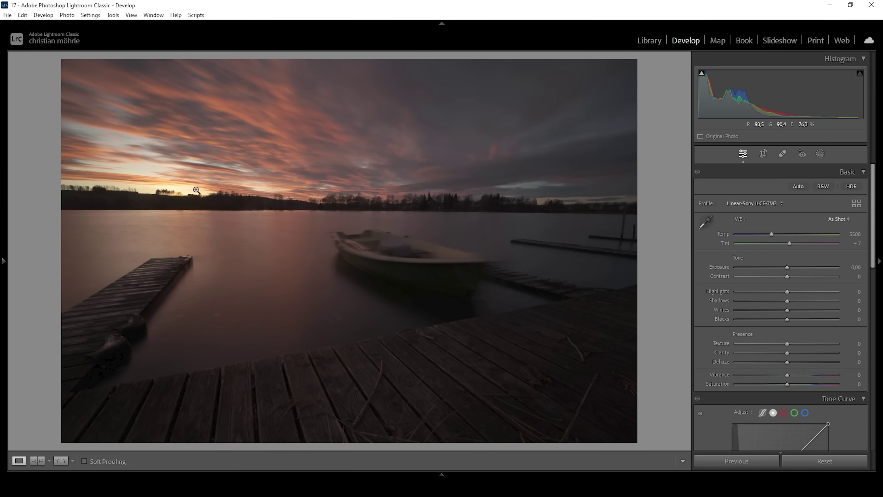
# Set the sunset photo's exposure to +1.70 and highlights to -48
pyautogui.click(701, 74)
pyautogui.moveTo(786, 267); pyautogui.dragTo(765, 290)
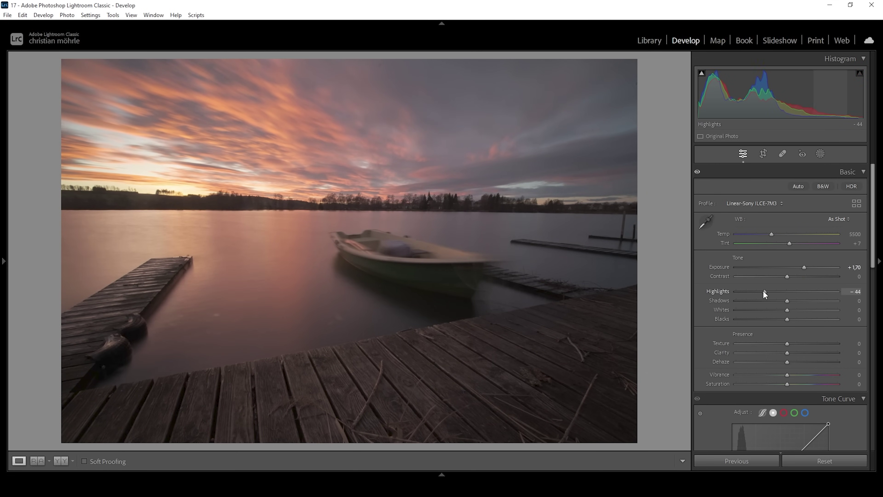
pyautogui.moveTo(763, 291); pyautogui.dragTo(761, 291)
# Set the sunset photo's blacks to +25, whites to +29, dehaze to +8 and contrast to +6
pyautogui.moveTo(704, 75)
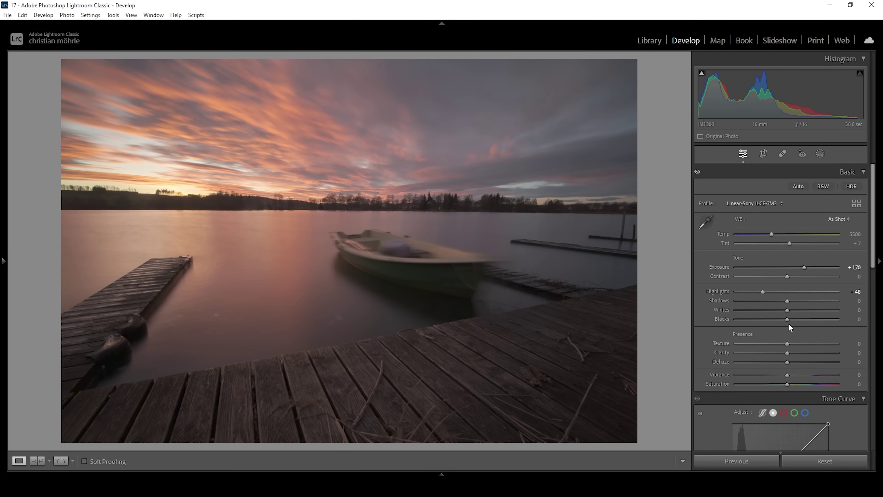
pyautogui.moveTo(787, 318)
pyautogui.mouseDown()
pyautogui.moveTo(799, 321)
pyautogui.moveTo(798, 312)
pyautogui.mouseUp()
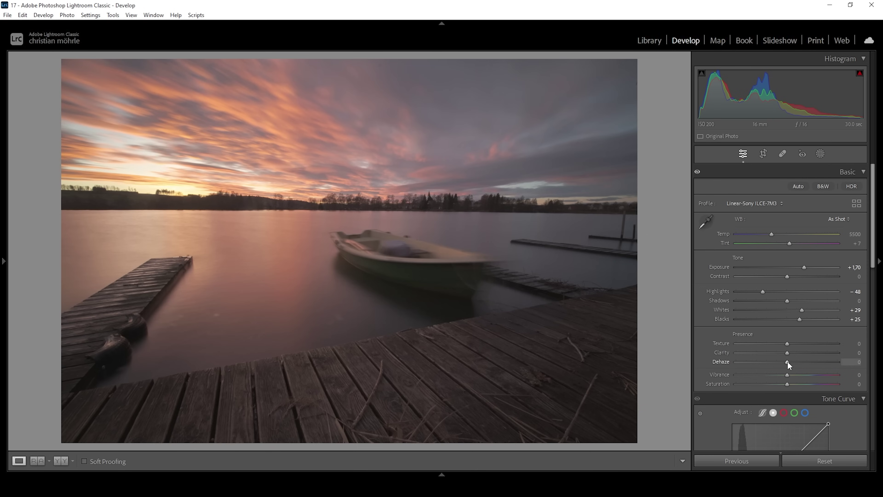
pyautogui.moveTo(788, 361); pyautogui.dragTo(790, 361)
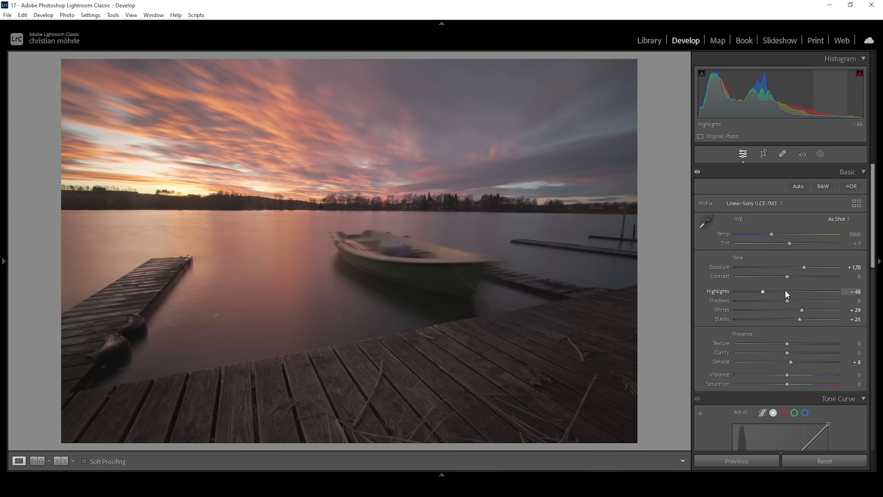
pyautogui.moveTo(788, 276); pyautogui.dragTo(794, 281)
pyautogui.click(791, 280)
# Shape a gentle S-shaped tone curve with points at input 71, output 66 and input 164, output 169
pyautogui.scroll(-5, 765, 318)
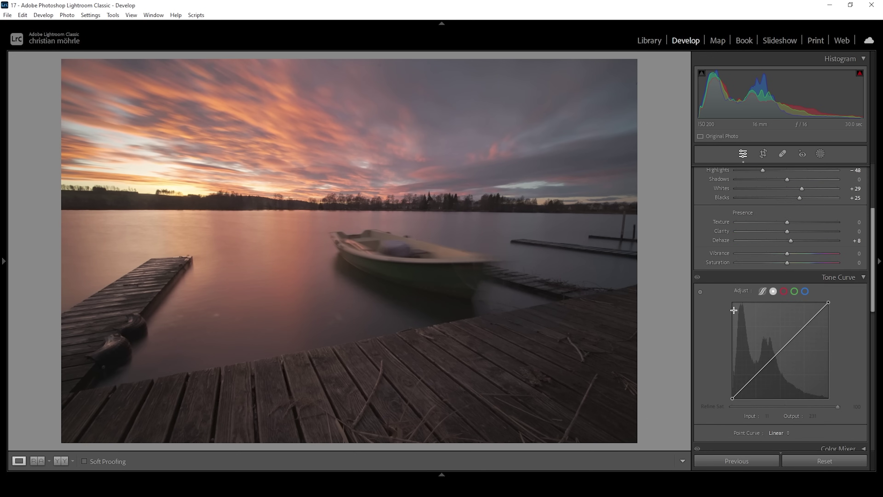
pyautogui.scroll(-2, 733, 309)
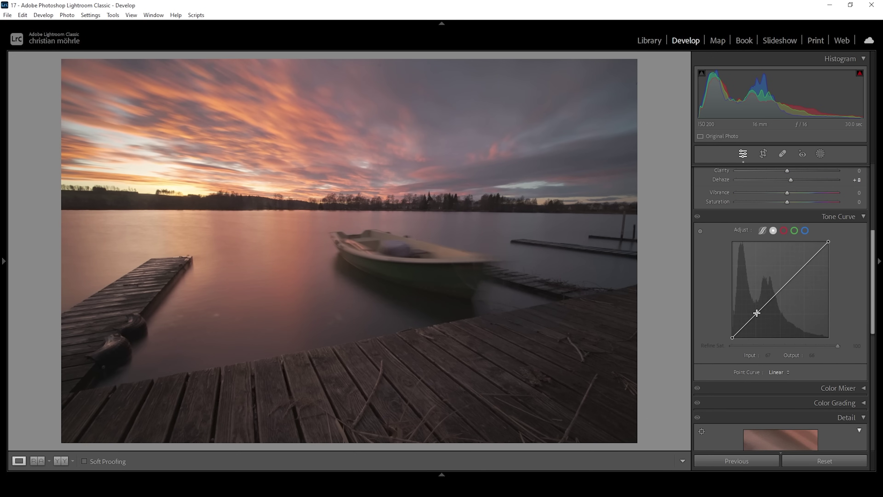
pyautogui.moveTo(758, 310); pyautogui.dragTo(758, 313)
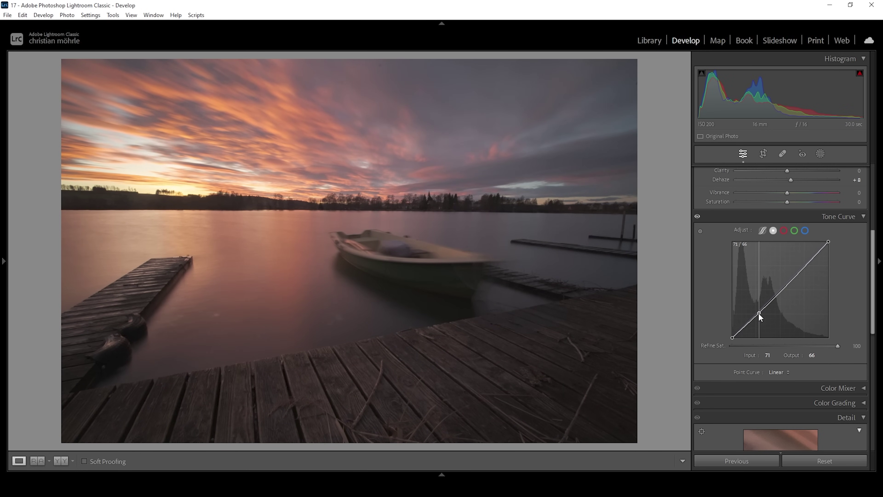
pyautogui.click(793, 276)
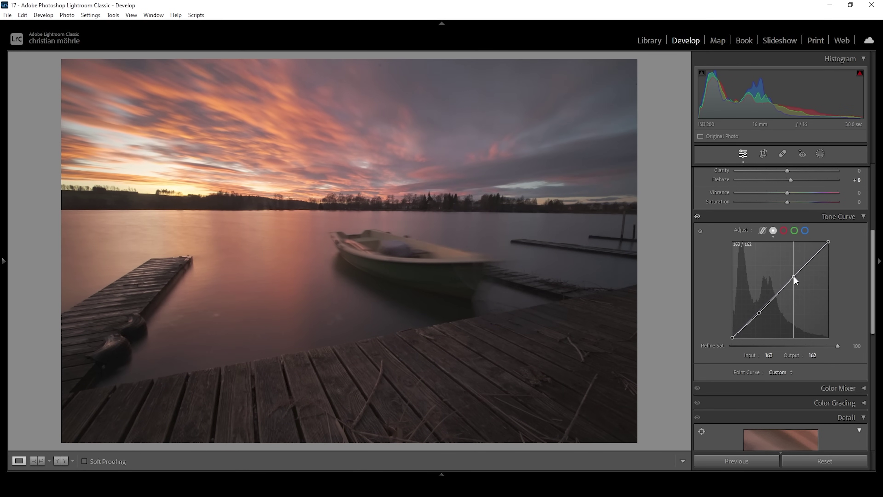
pyautogui.moveTo(794, 276); pyautogui.dragTo(794, 273)
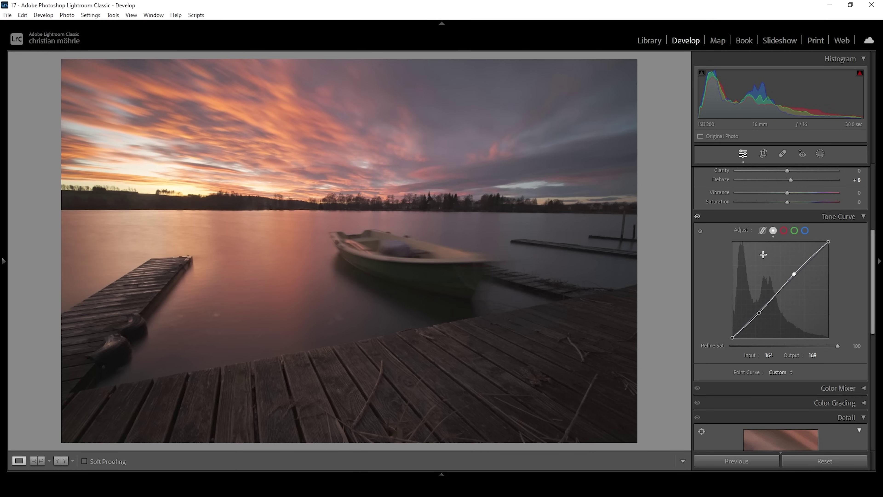
# Lift the tone curve's black endpoint slightly and add a shadow point at input 37, output 34
pyautogui.moveTo(732, 338); pyautogui.dragTo(731, 335)
pyautogui.click(747, 324)
pyautogui.moveTo(747, 324); pyautogui.dragTo(745, 326)
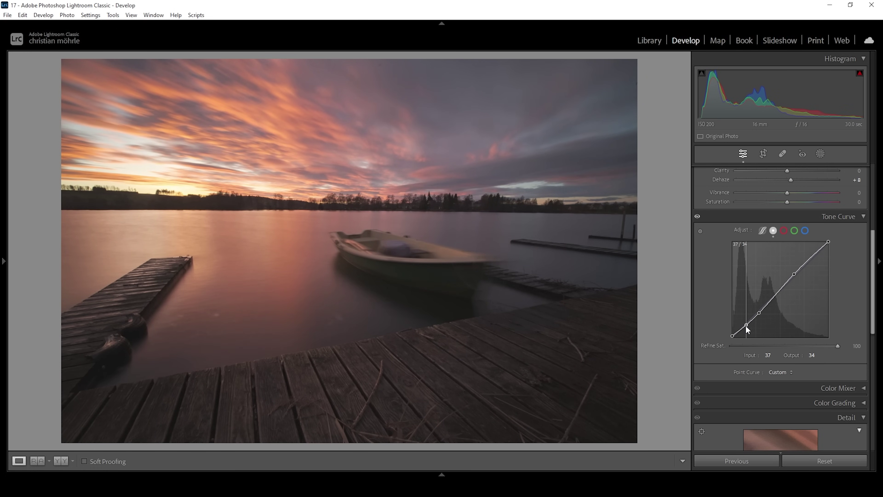
pyautogui.scroll(5, 800, 337)
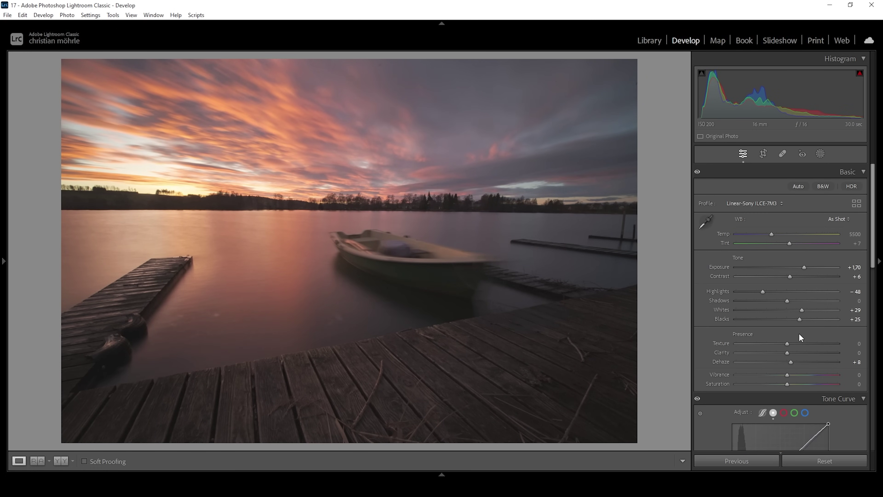